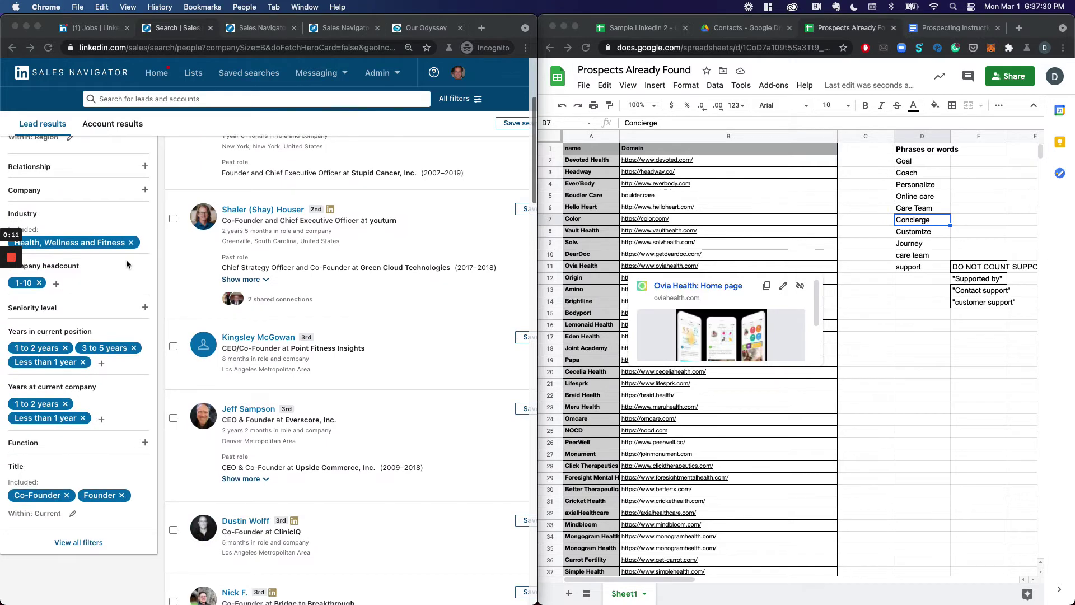
- Open the company pages of youturn, Point Fitness Insights and Visana Health from the lead results in separate background tabs
{"action": "scroll", "coordinate": [126, 260], "scroll_direction": "up", "scroll_amount": 5}
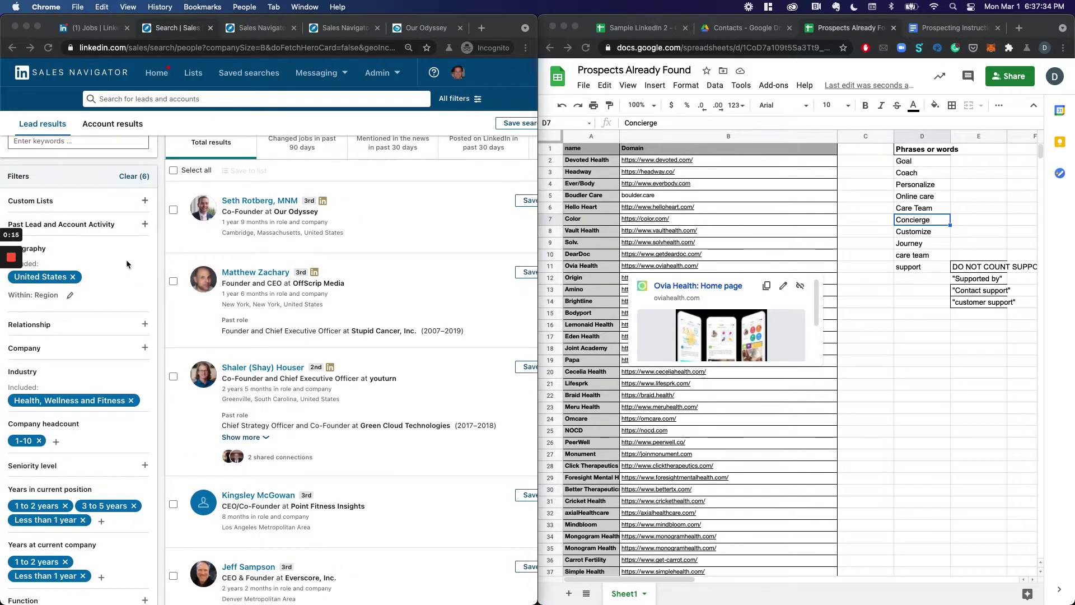
{"action": "scroll", "coordinate": [126, 260], "scroll_direction": "right", "scroll_amount": 2}
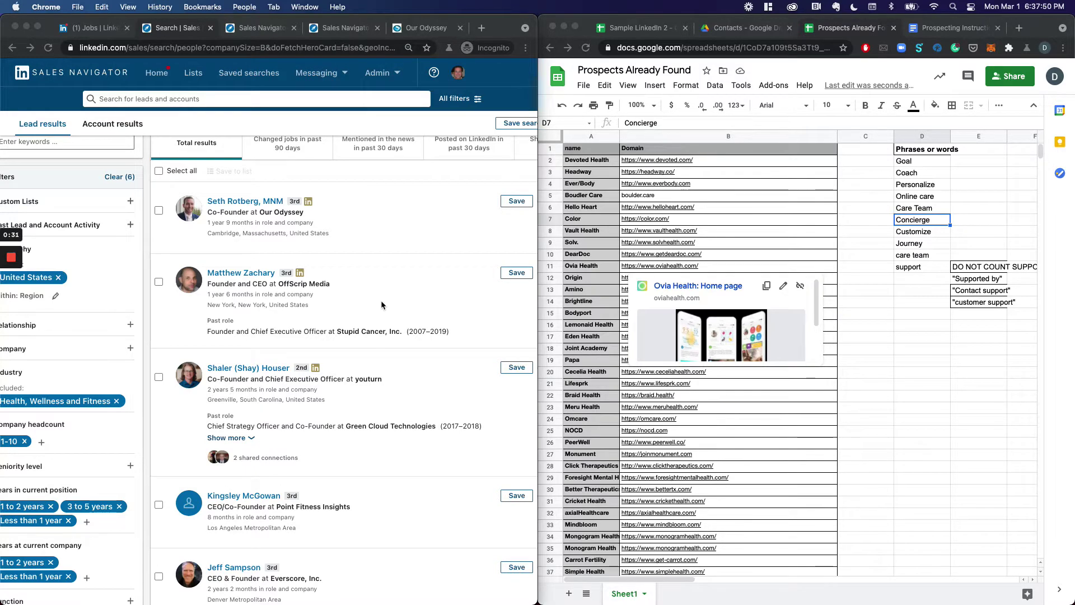
{"action": "scroll", "coordinate": [381, 300], "scroll_direction": "down", "scroll_amount": 3}
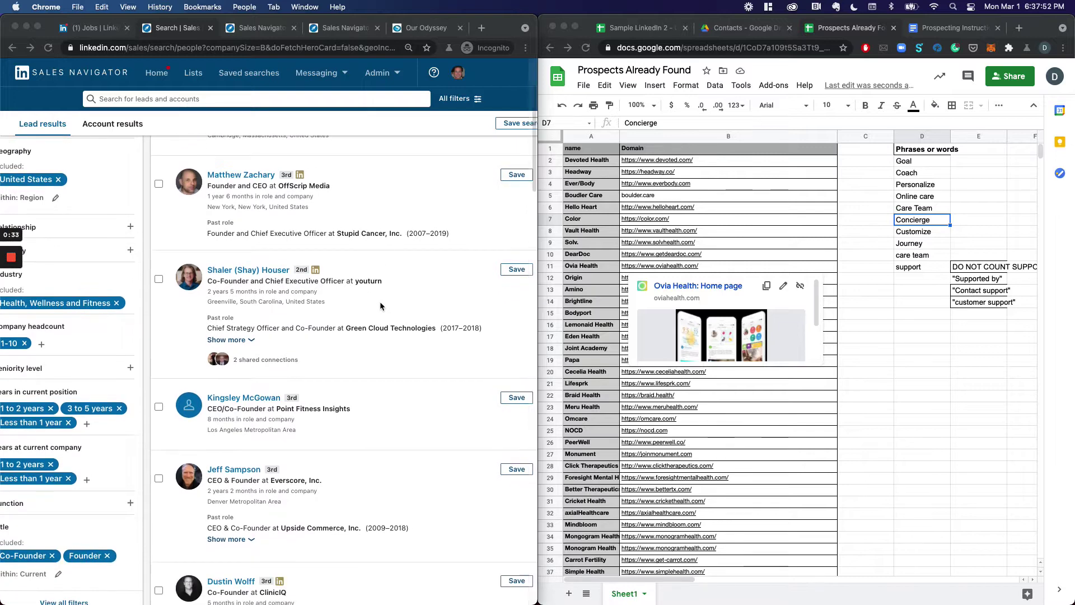
{"action": "left_click", "coordinate": [369, 296]}
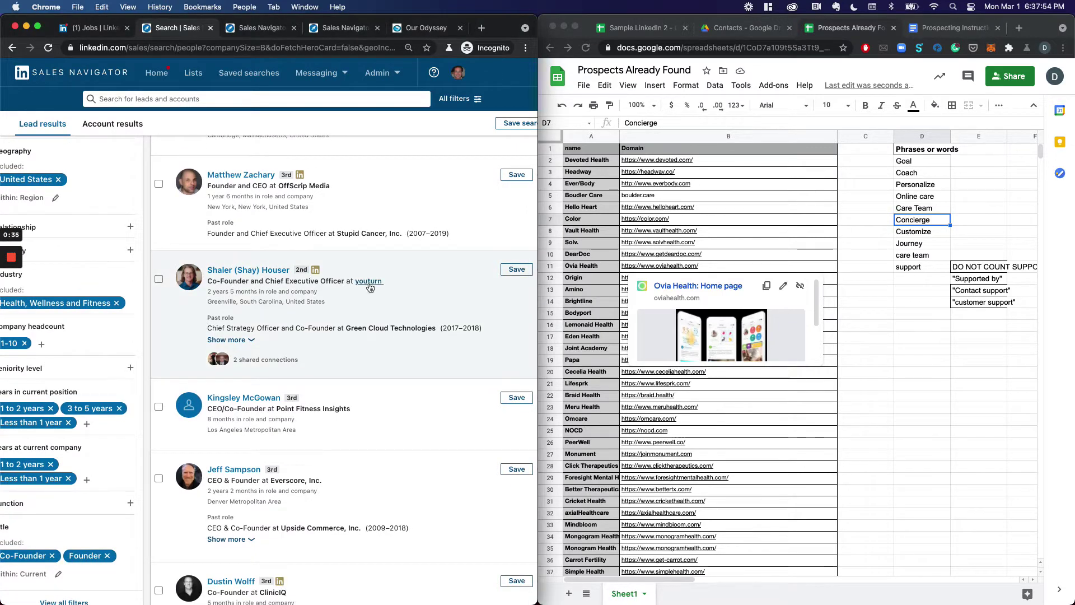
{"action": "mouse_move", "coordinate": [371, 285]}
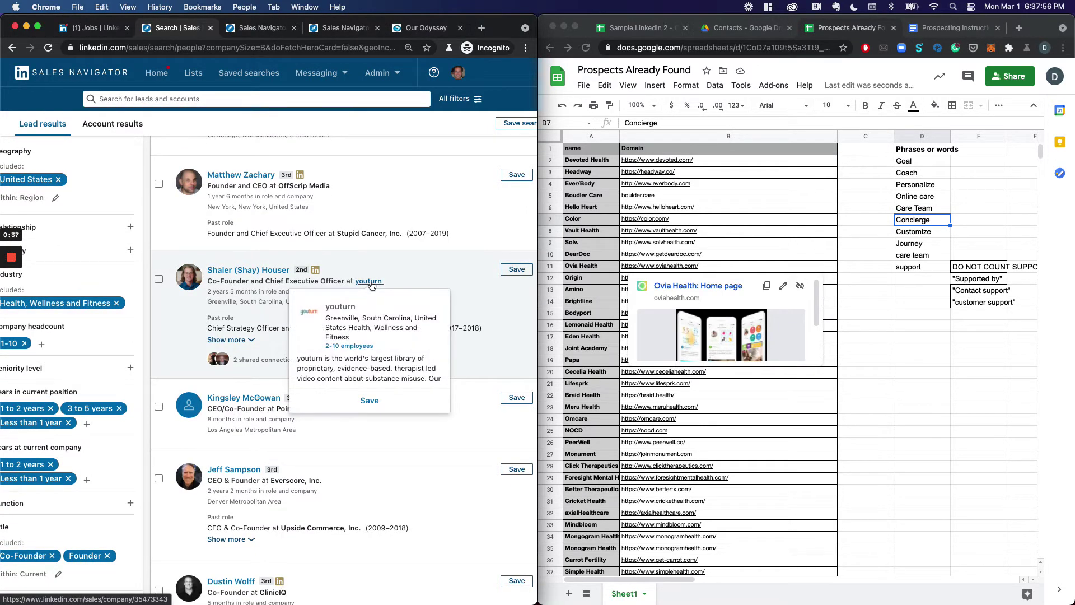
{"action": "left_click", "coordinate": [371, 285], "text": "super"}
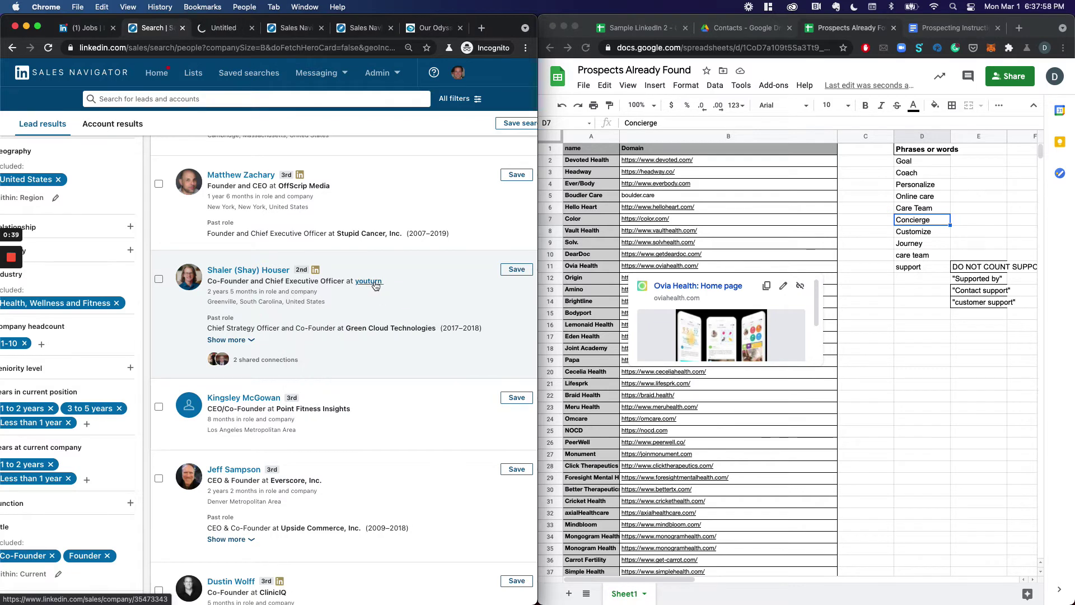
{"action": "scroll", "coordinate": [375, 287], "scroll_direction": "down", "scroll_amount": 3}
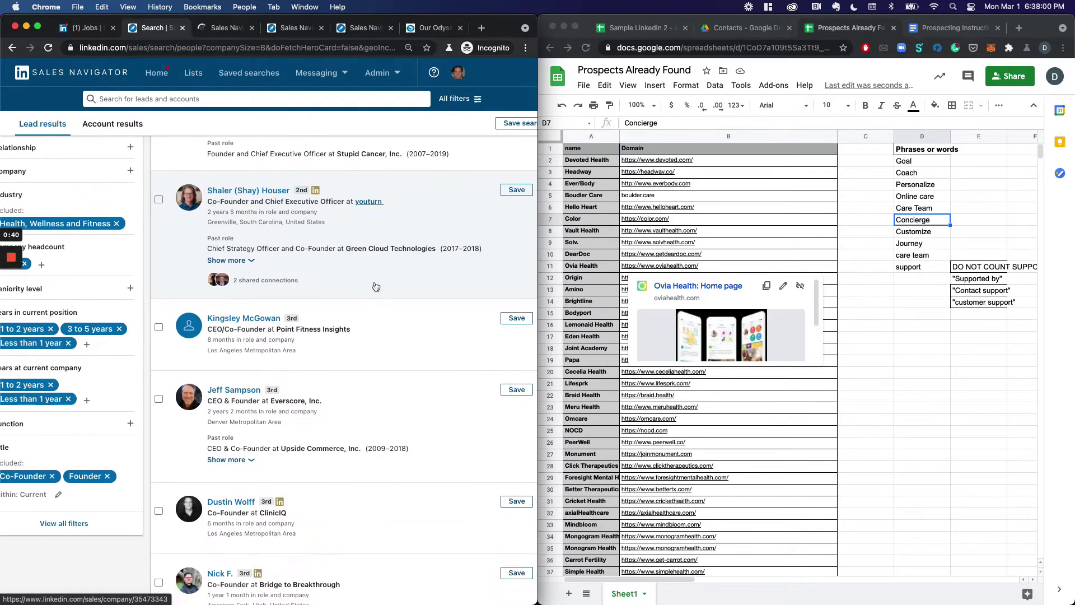
{"action": "left_click", "coordinate": [337, 330], "text": "super"}
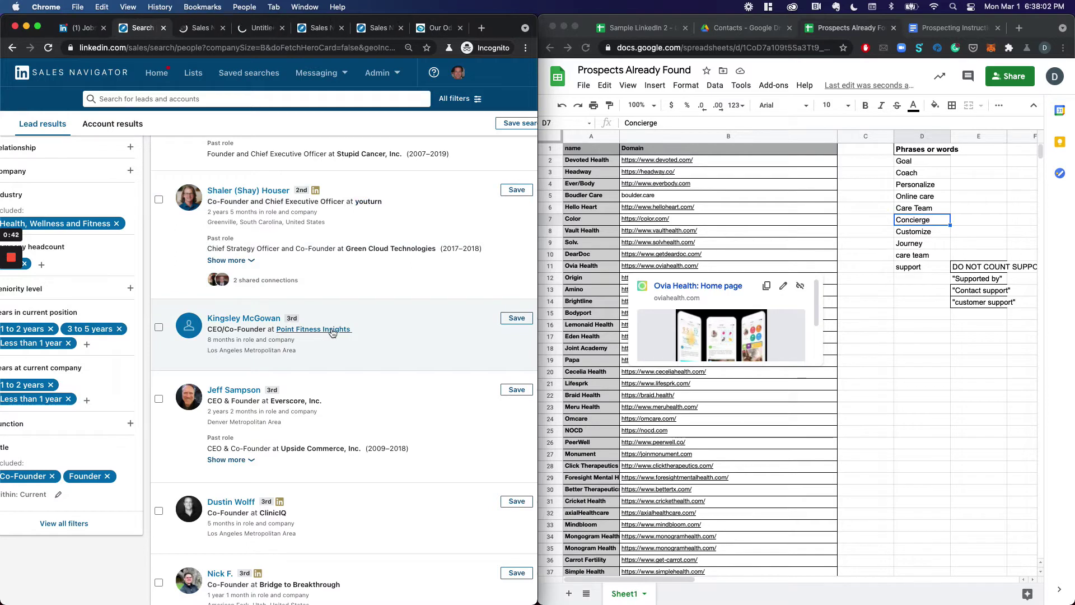
{"action": "scroll", "coordinate": [334, 332], "scroll_direction": "down", "scroll_amount": 1}
{"action": "scroll", "coordinate": [333, 332], "scroll_direction": "down", "scroll_amount": 5}
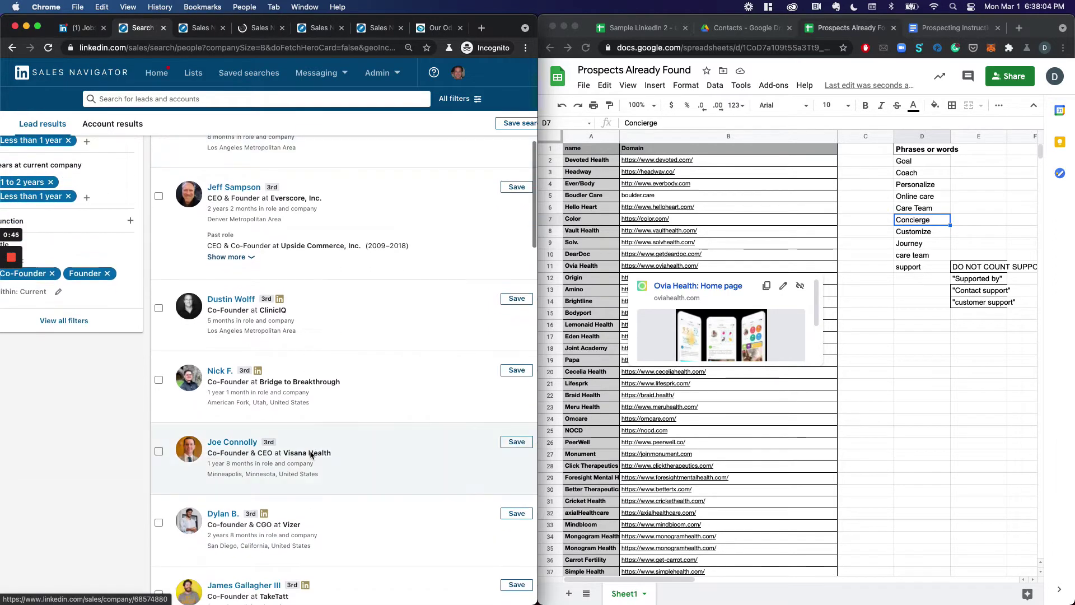
{"action": "left_click", "coordinate": [307, 458], "text": "super"}
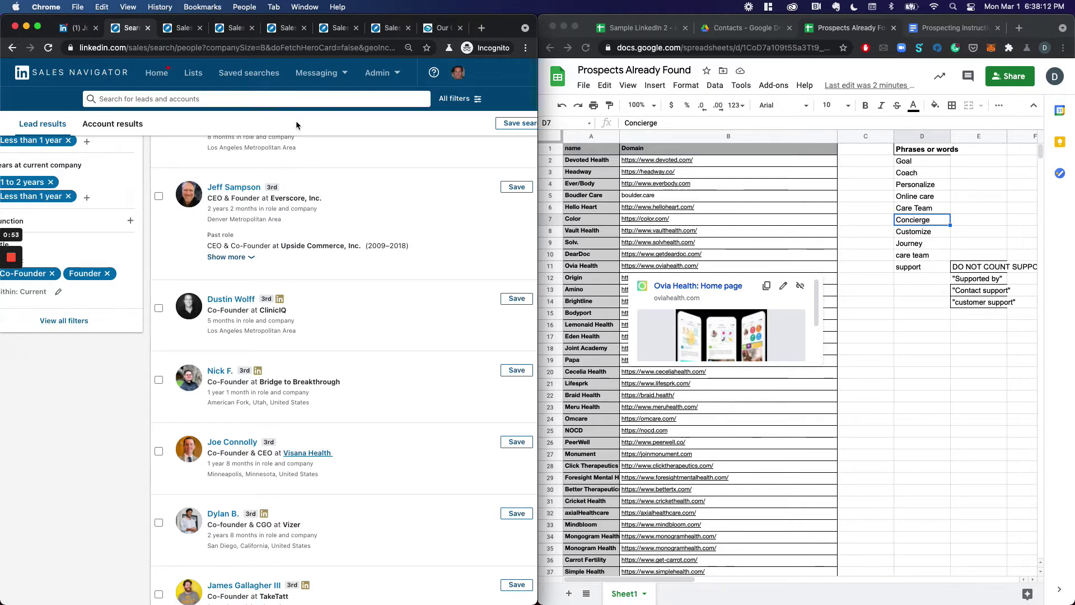
- Open youturn's website from its company page and search the homepage for "goal" and "coach"
{"action": "key", "text": "ctrl+Tab"}
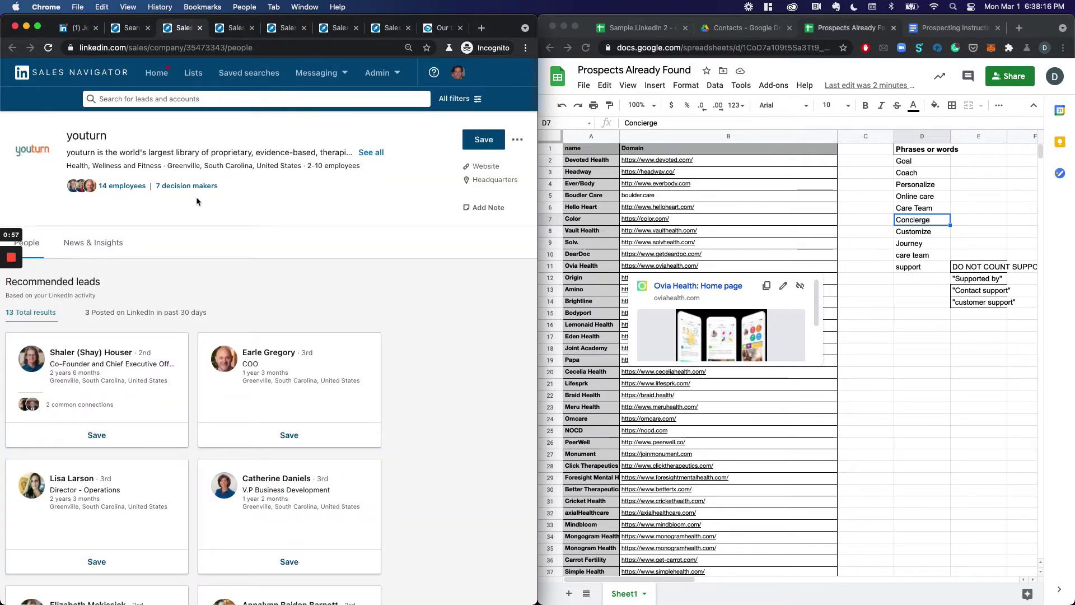
{"action": "left_click", "coordinate": [479, 166]}
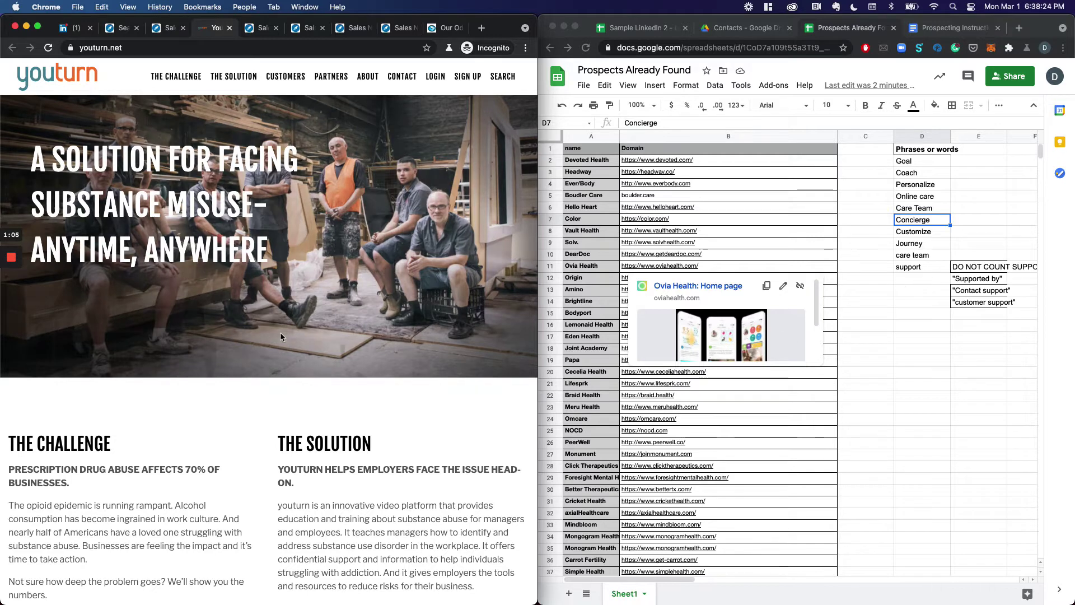
{"action": "key", "text": "super+f"}
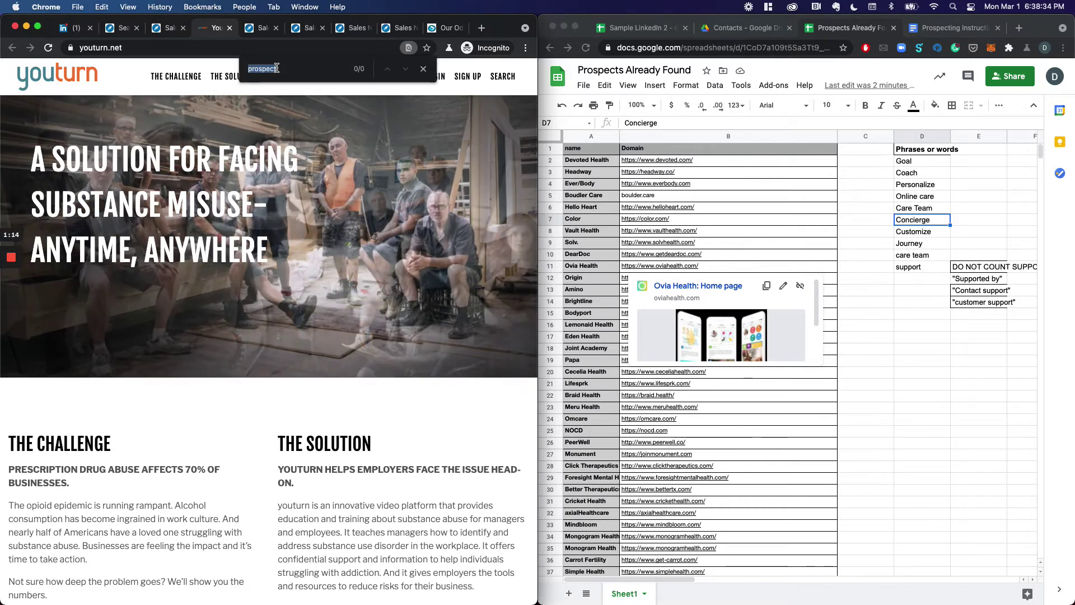
{"action": "type", "text": "goal"}
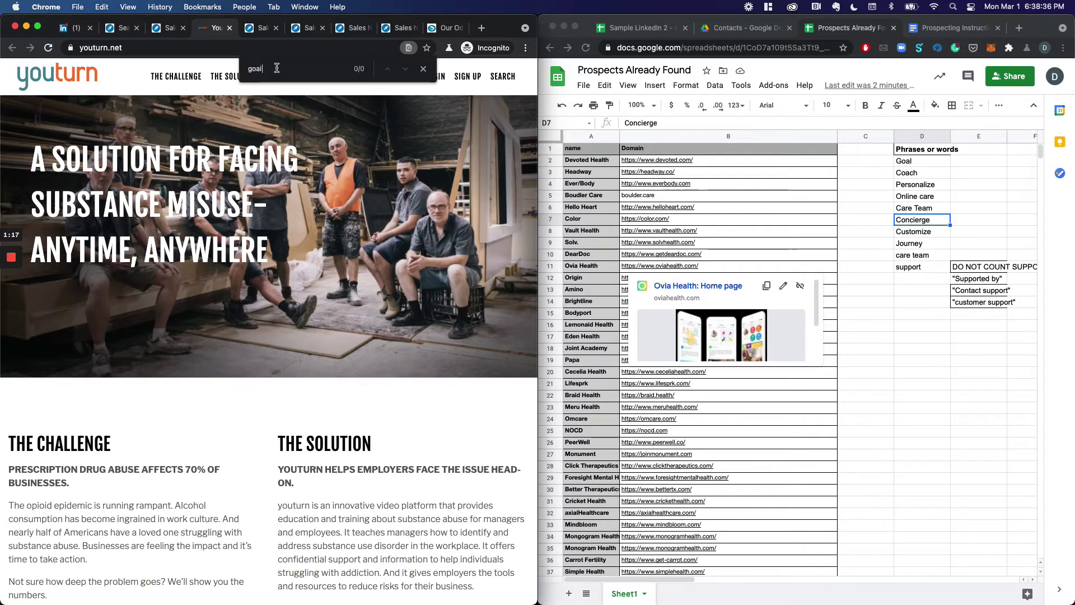
{"action": "key", "text": "super+a"}
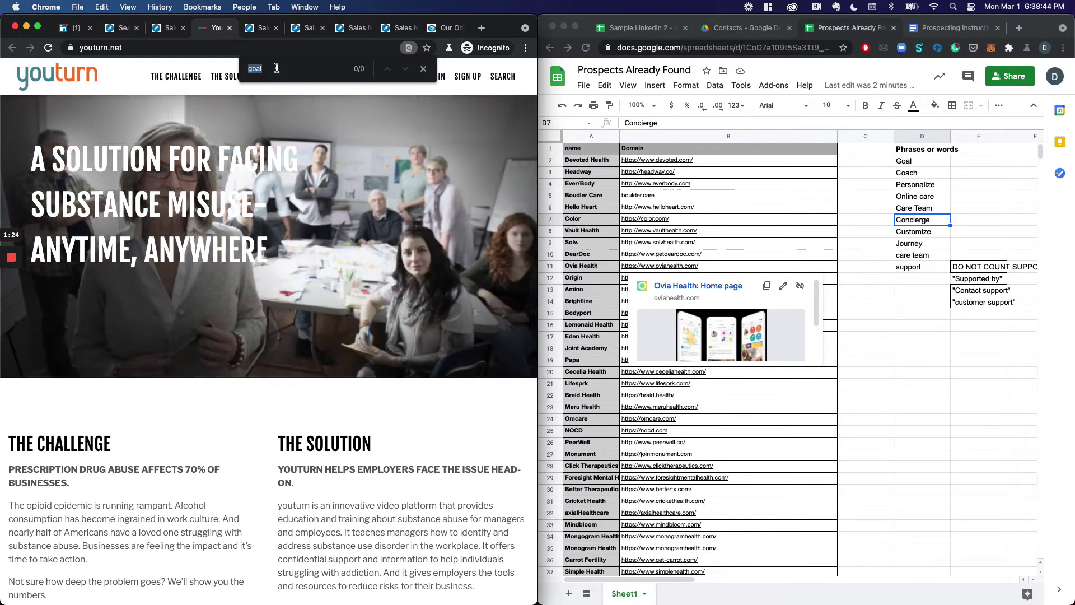
{"action": "key", "text": "BackSpace"}
{"action": "type", "text": "coach"}
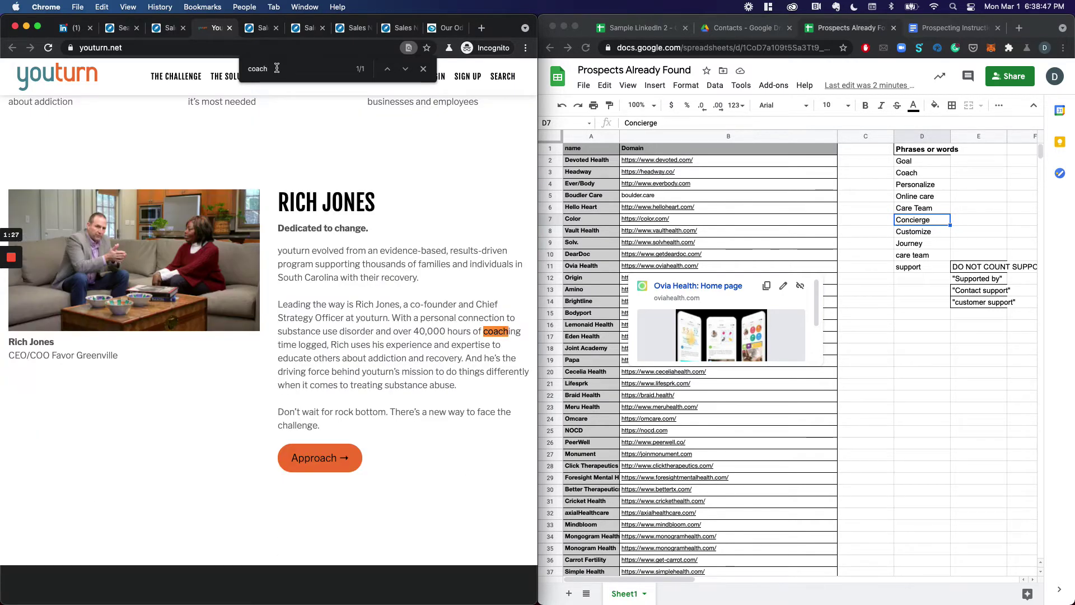
- Search the youturn homepage for "personalize", "online care" and "concierg"
{"action": "key", "text": "super+f"}
{"action": "type", "text": "personalize"}
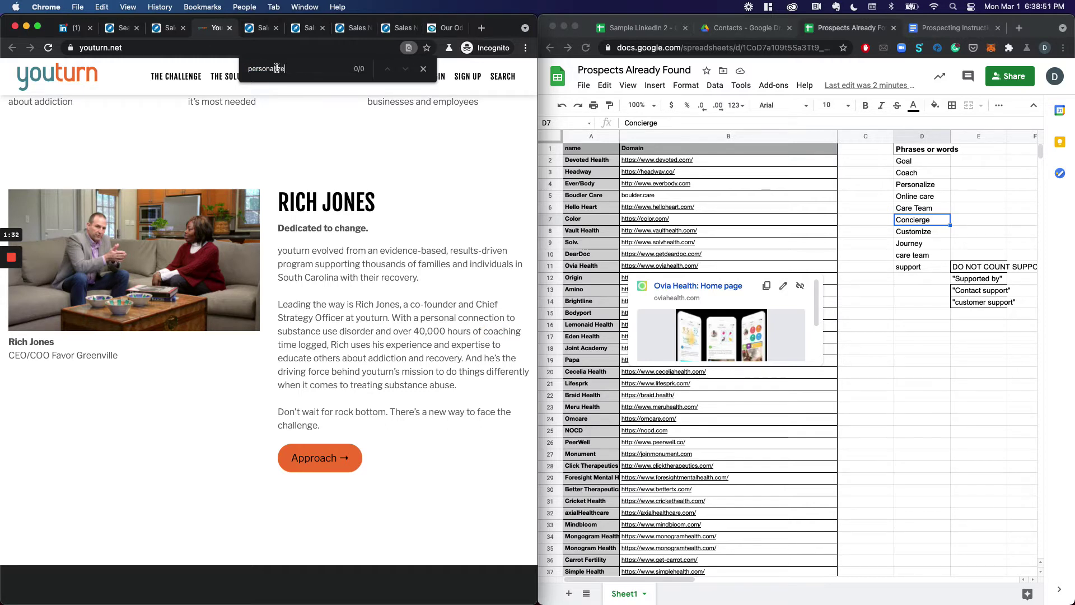
{"action": "key", "text": "super+f"}
{"action": "type", "text": "online care"}
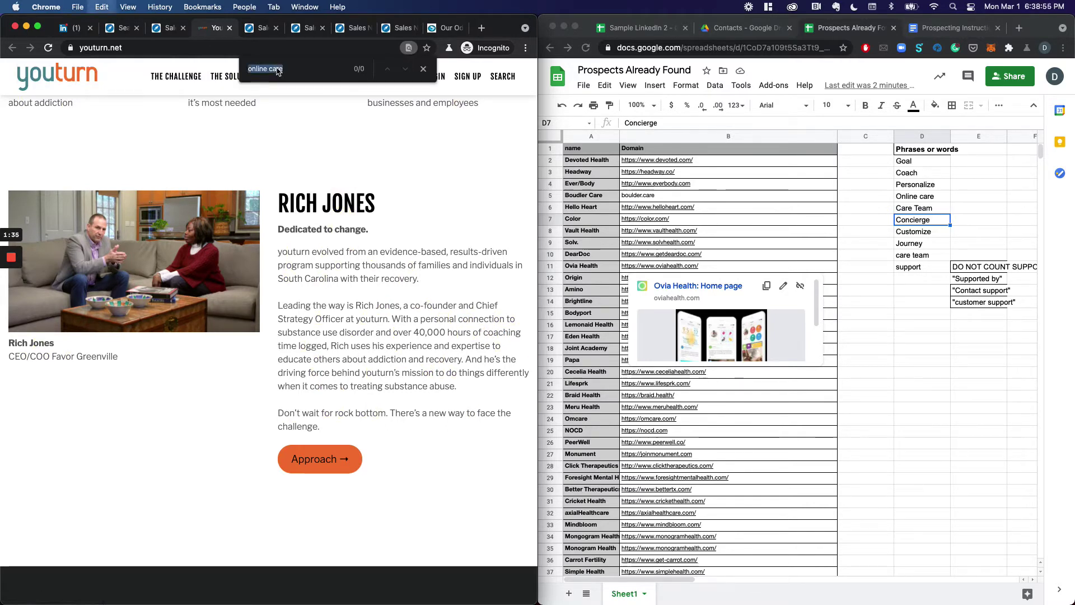
{"action": "key", "text": "super+f"}
{"action": "type", "text": "conci"}
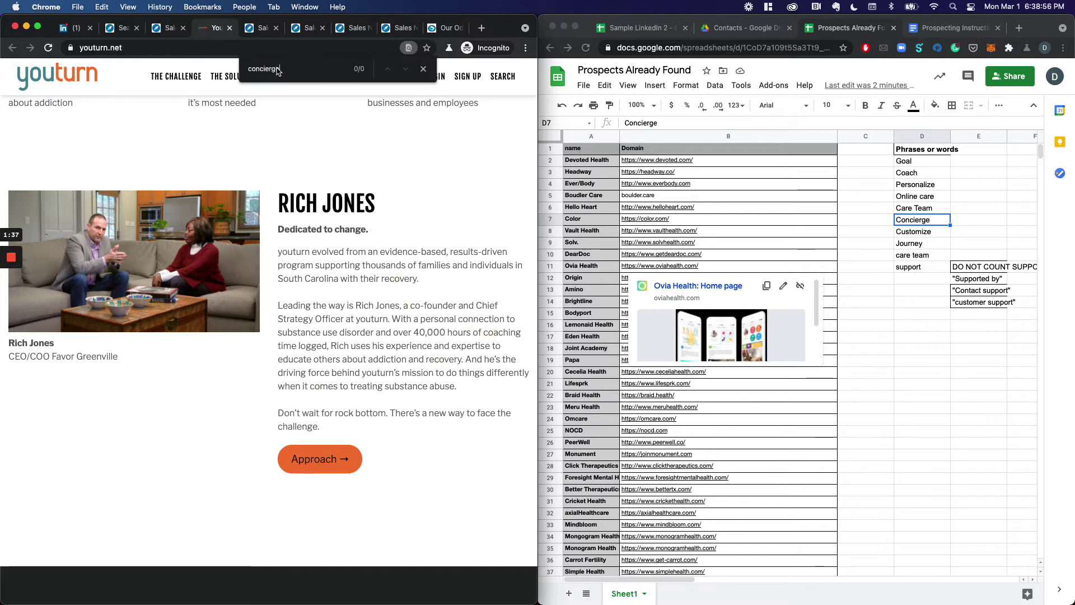
{"action": "type", "text": "erg"}
- Search the youturn homepage for the phrases "care team", "customize", "journey" and "support"
{"action": "key", "text": "super+f"}
{"action": "type", "text": "care"}
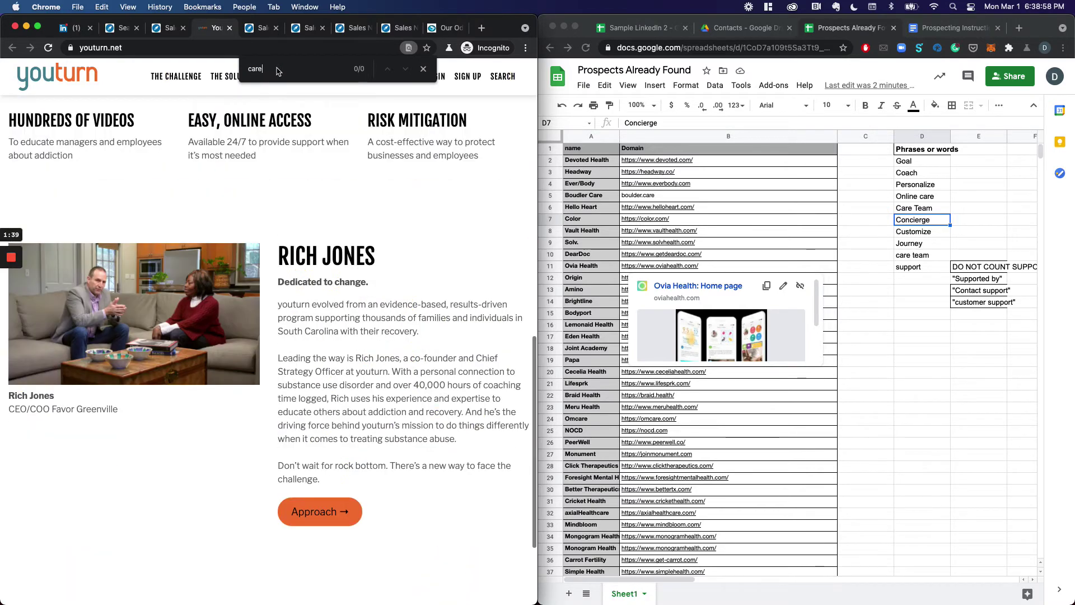
{"action": "type", "text": " team"}
{"action": "key", "text": "super+f"}
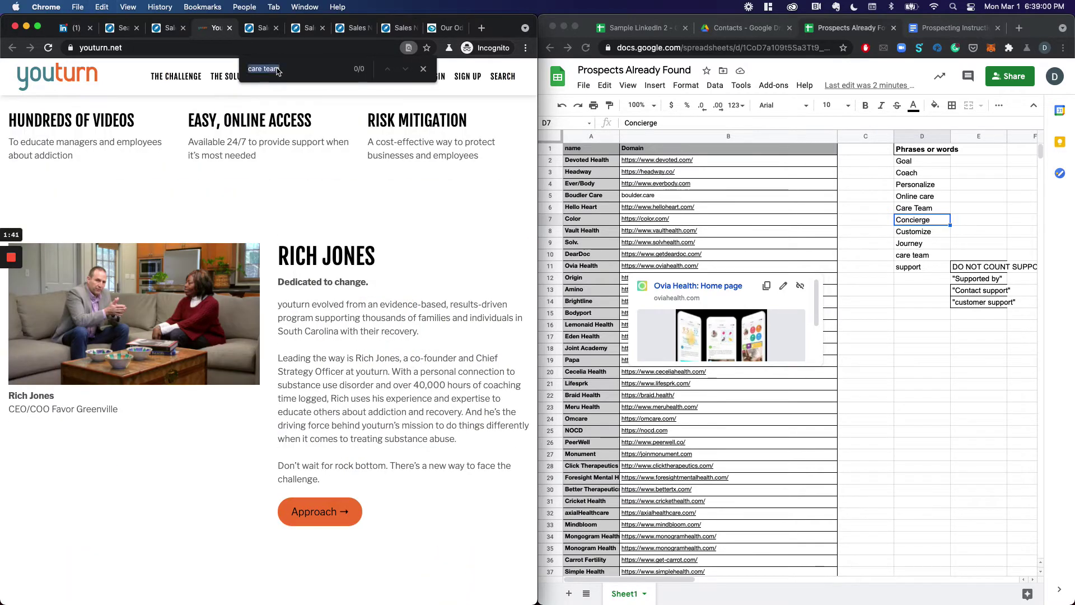
{"action": "type", "text": "customize"}
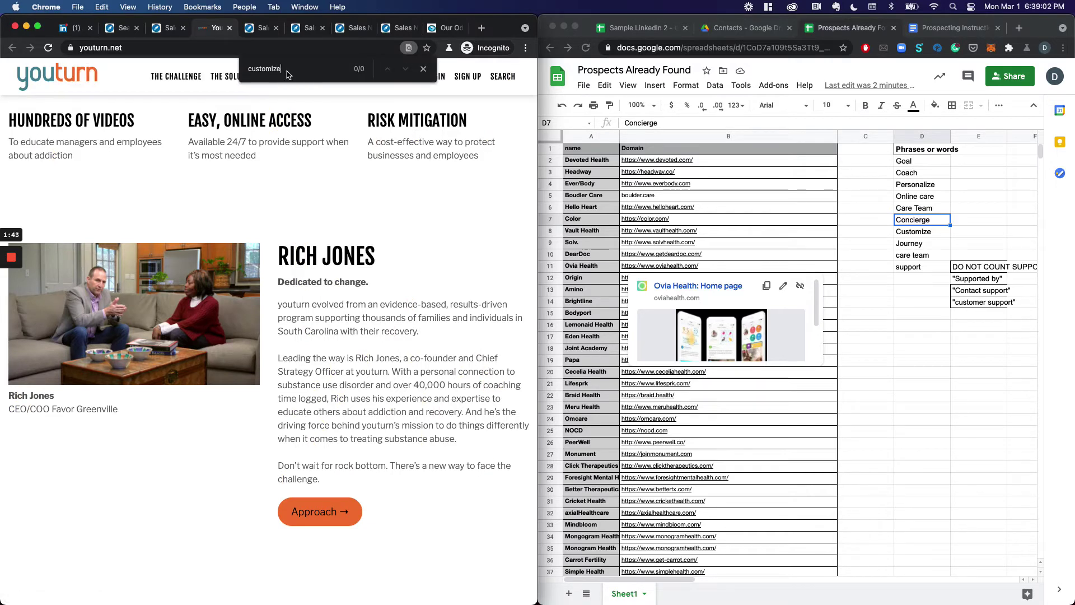
{"action": "key", "text": "super+f"}
{"action": "type", "text": "journey"}
{"action": "key", "text": "super+f"}
{"action": "type", "text": "support"}
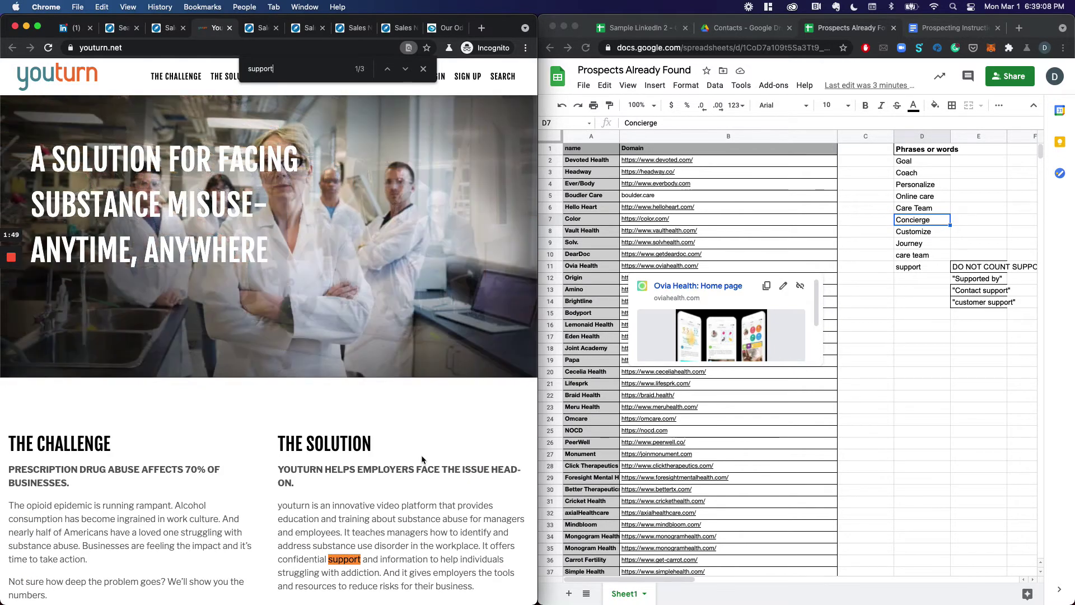
- Repeat the youturn homepage search for "goal", "coach" and "support"
{"action": "key", "text": "super+f"}
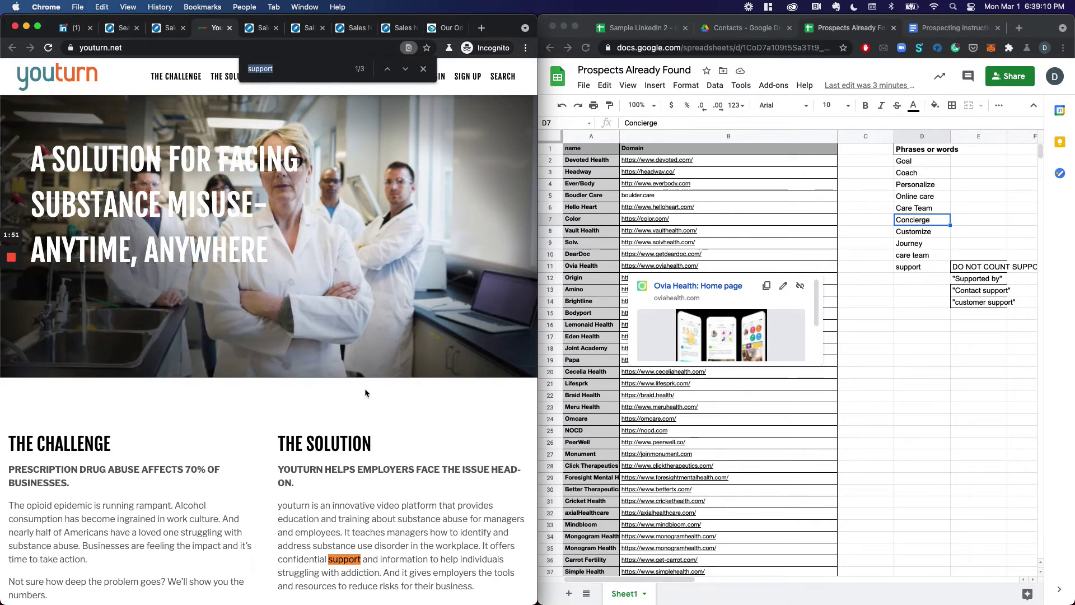
{"action": "type", "text": "goal"}
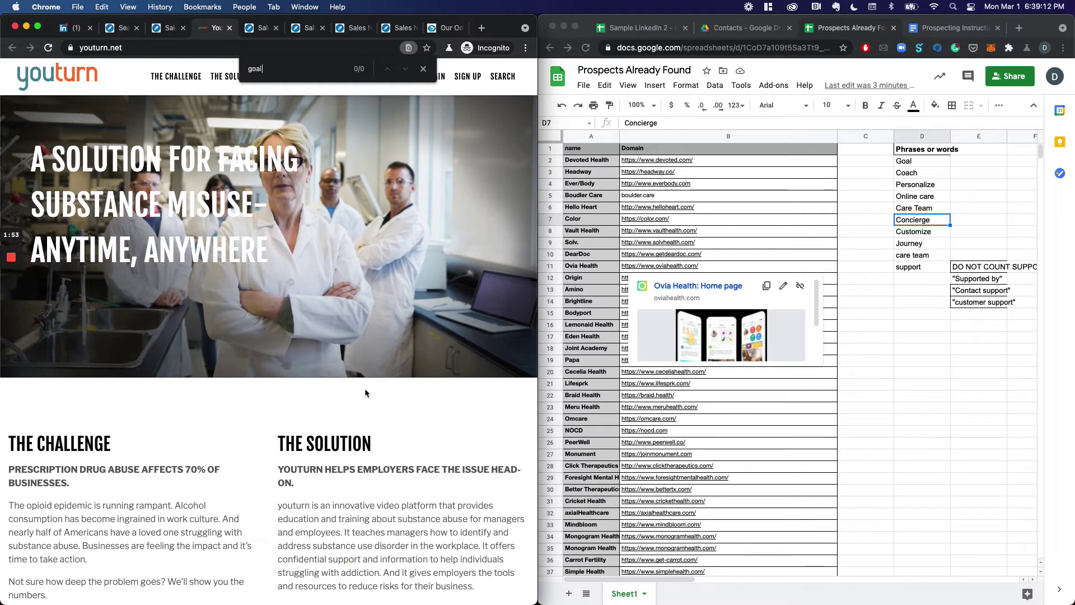
{"action": "key", "text": "super+f"}
{"action": "type", "text": "coach"}
{"action": "key", "text": "super+f"}
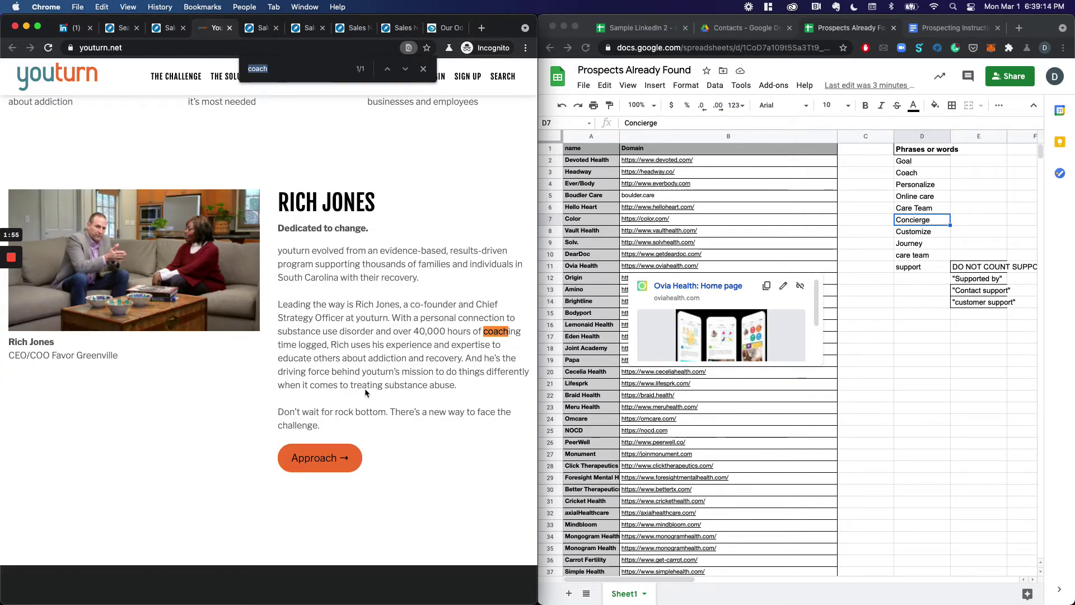
{"action": "type", "text": "support"}
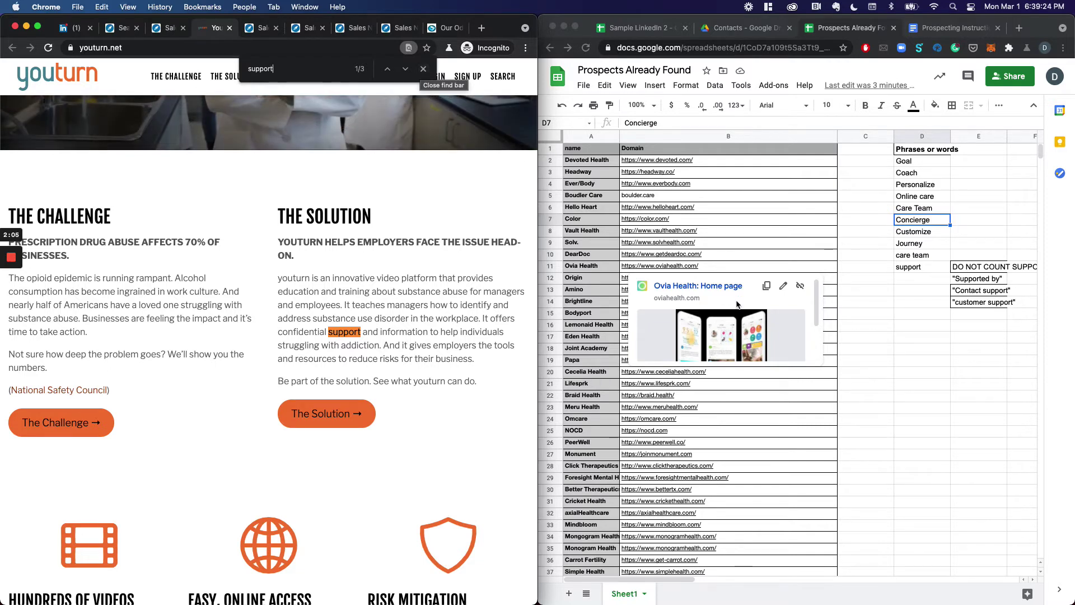
- Switch to the Prospects Already Found spreadsheet and search it for "support"
{"action": "left_click", "coordinate": [859, 378]}
{"action": "left_click", "coordinate": [860, 375]}
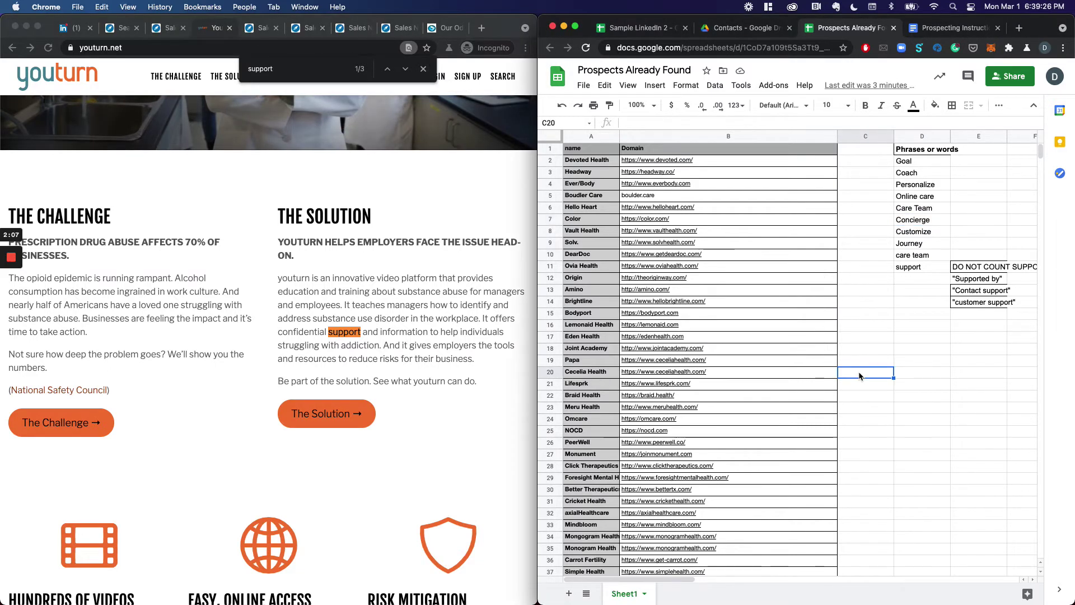
{"action": "mouse_move", "coordinate": [832, 385]}
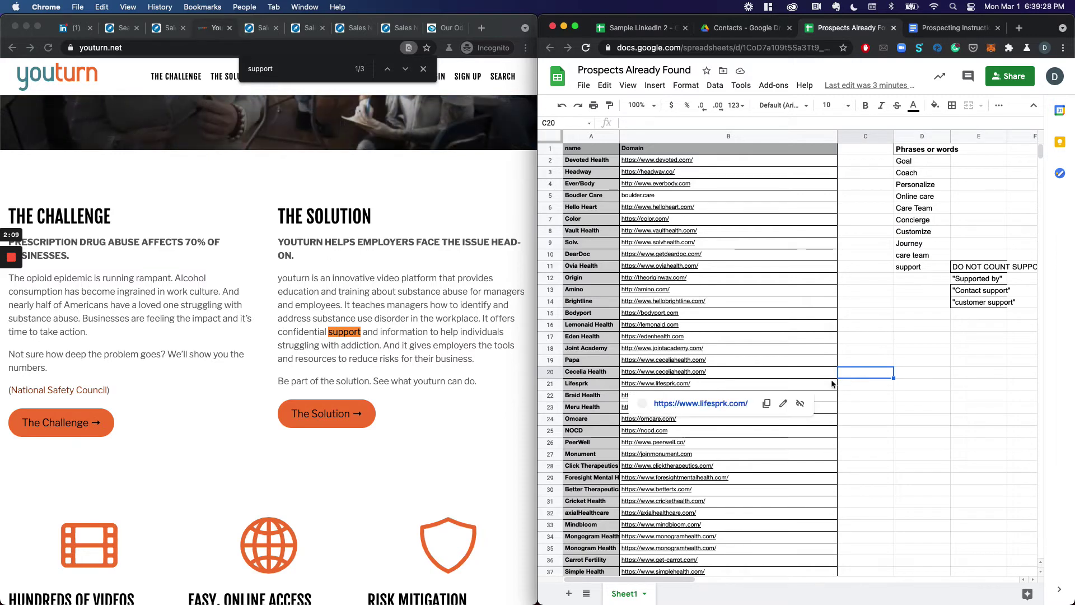
{"action": "key", "text": "ctrl+f"}
{"action": "type", "text": "support"}
{"action": "key", "text": "Return"}
{"action": "key", "text": "Return"}
{"action": "key", "text": "Return"}
{"action": "key", "text": "Return"}
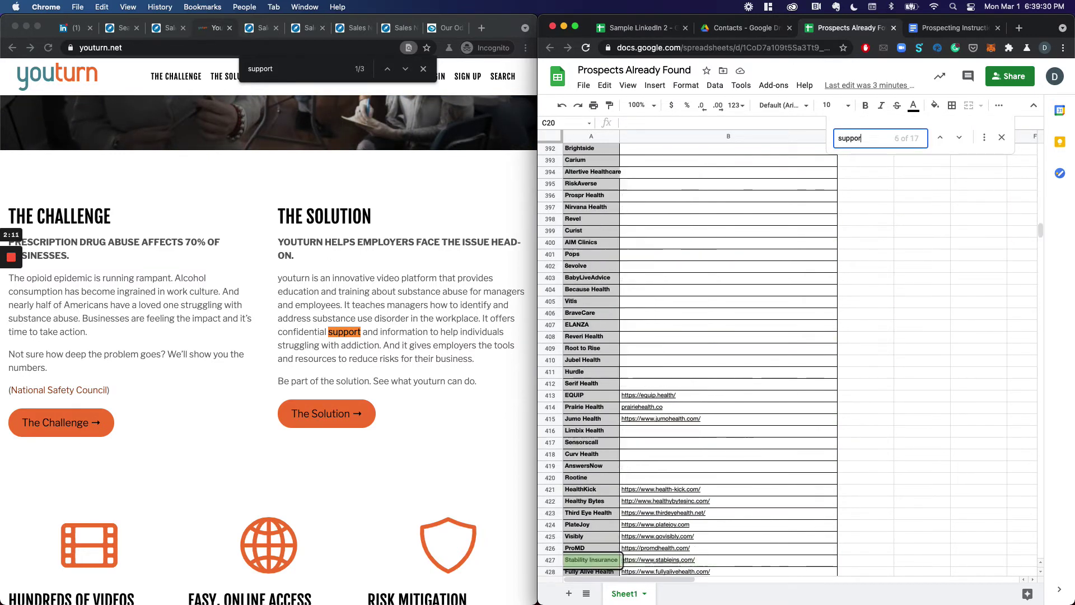
- Search the prospects spreadsheet for "youturn" and go through the matches in its row
{"action": "key", "text": "super+f"}
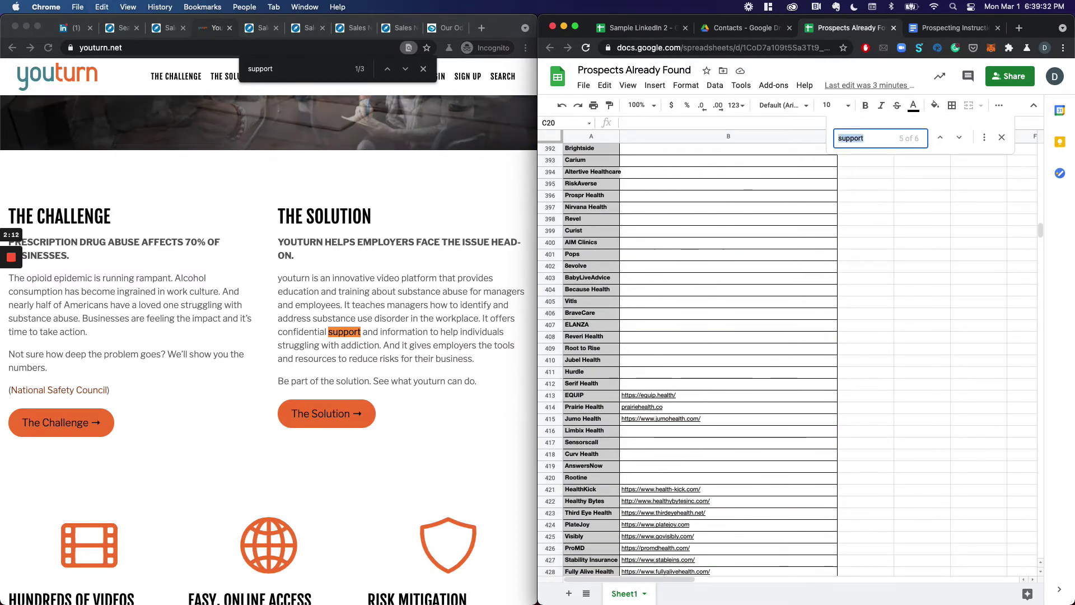
{"action": "type", "text": "youturn"}
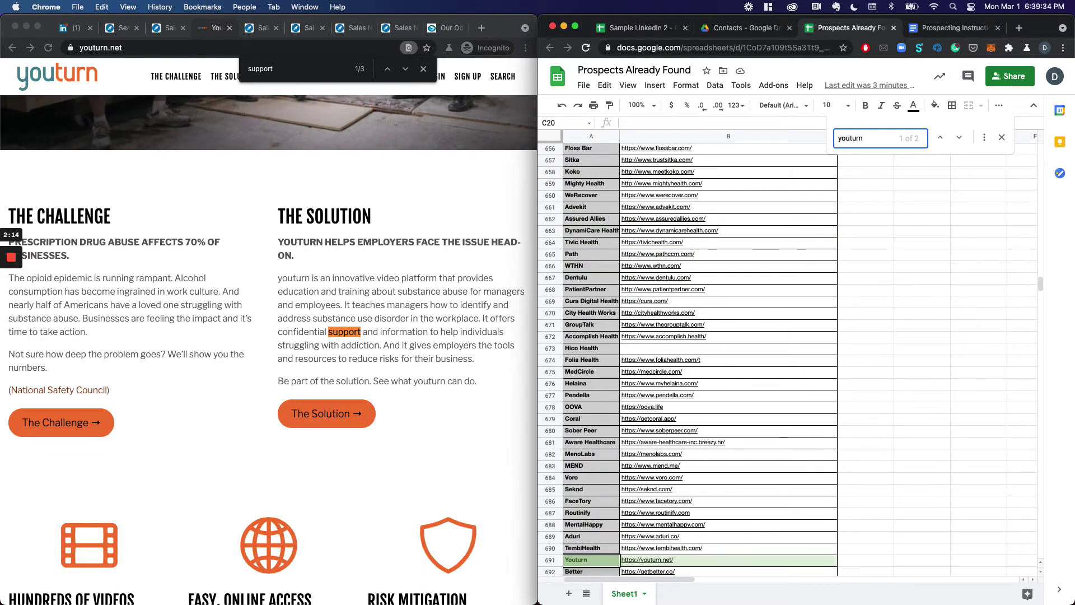
{"action": "key", "text": "Return"}
{"action": "mouse_move", "coordinate": [641, 565]}
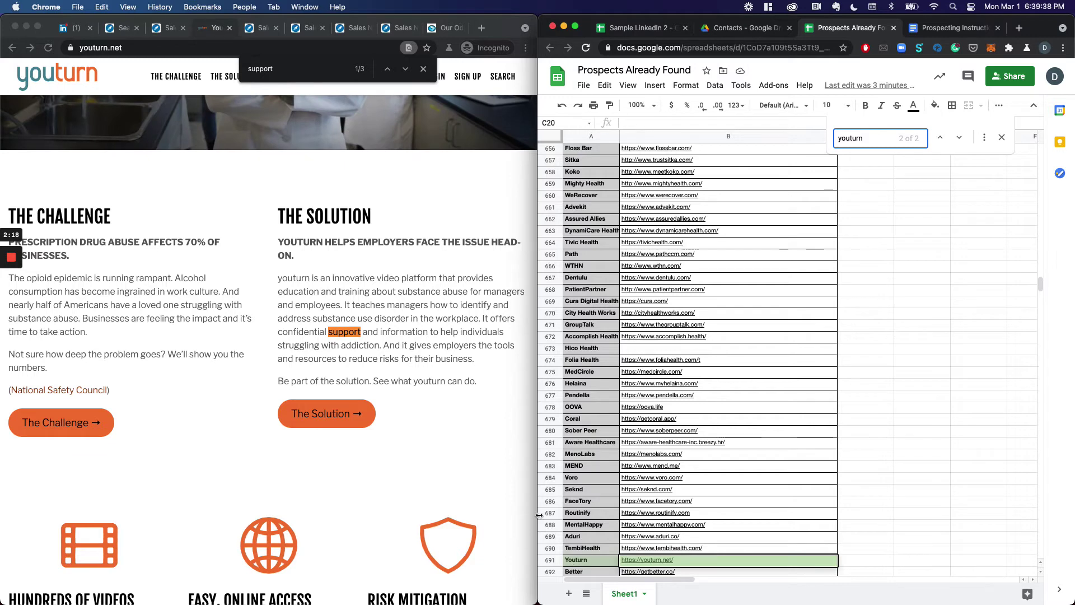
- Return to the youturn homepage, end the text search and close the website
{"action": "left_click", "coordinate": [282, 224]}
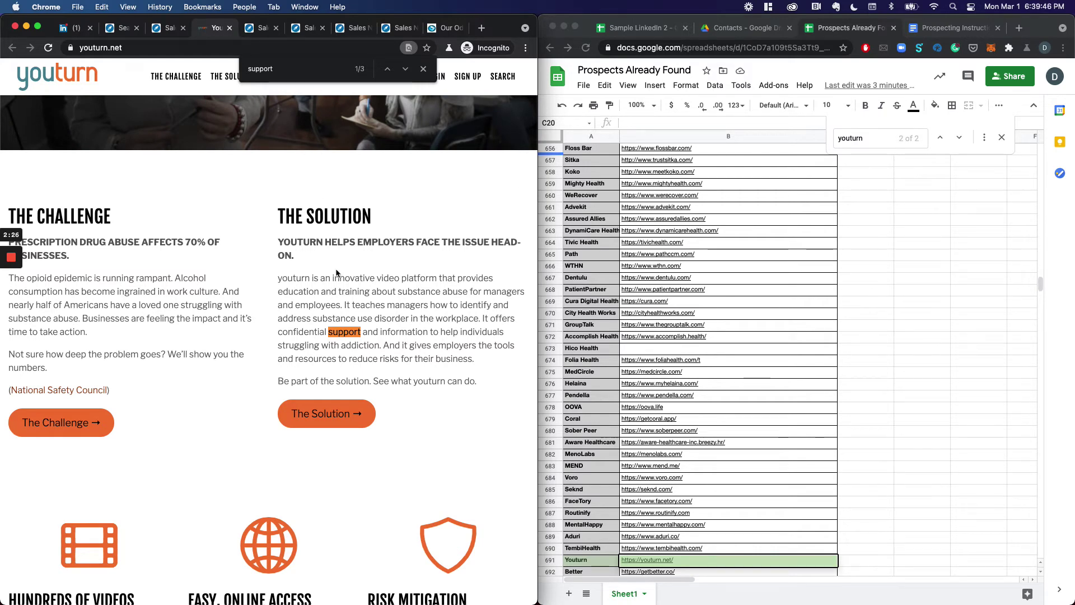
{"action": "key", "text": "Escape"}
{"action": "key", "text": "super+w"}
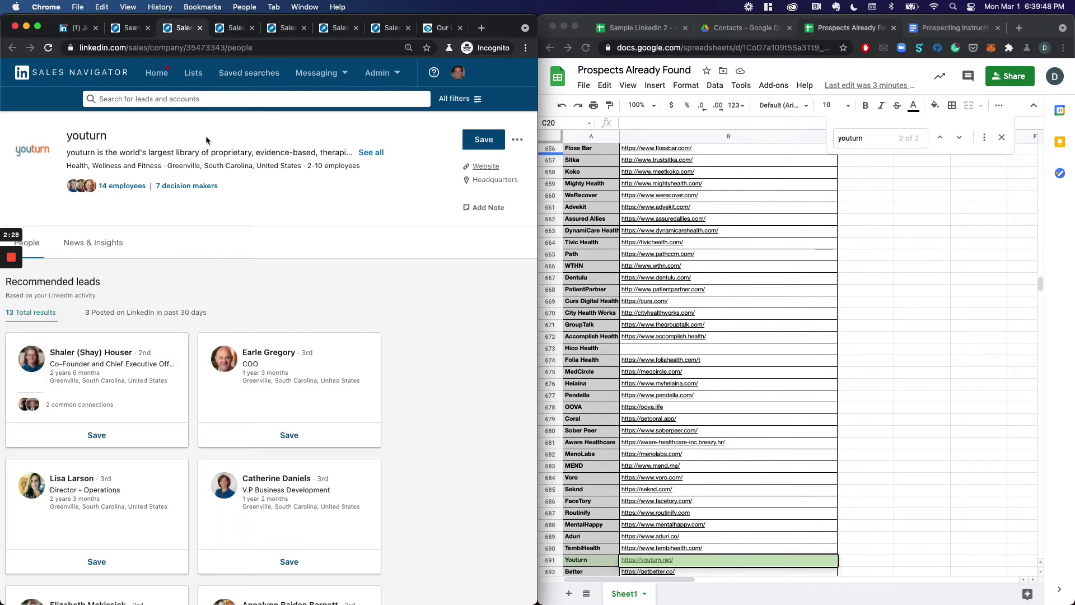
- Close the youturn company page and open the Point Fitness Insights website from its Sales Navigator page
{"action": "key", "text": "super+w"}
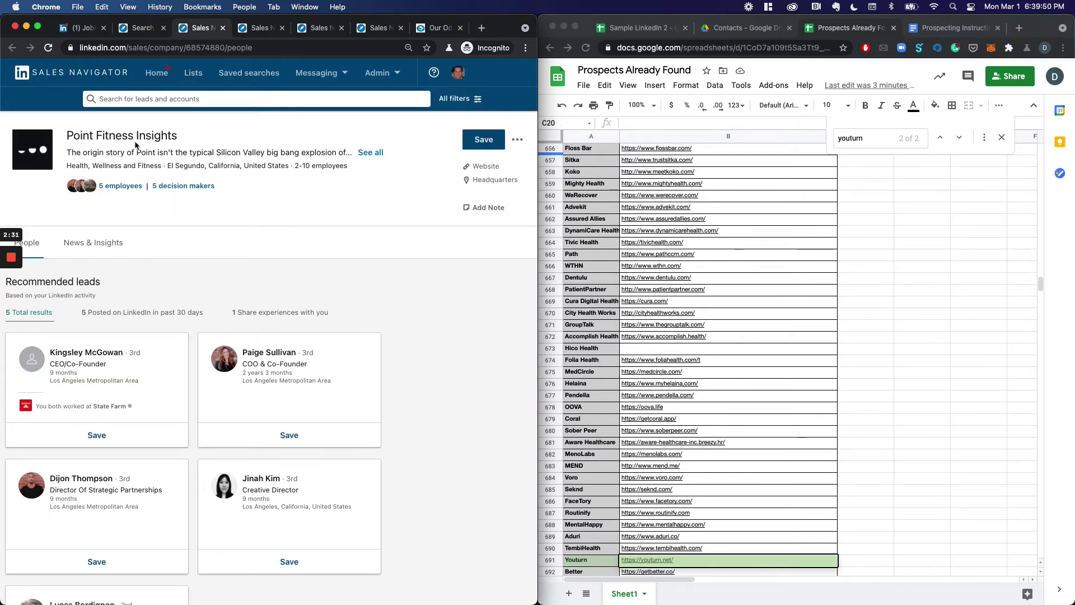
{"action": "left_click", "coordinate": [485, 166]}
{"action": "key", "text": "ctrl+Tab"}
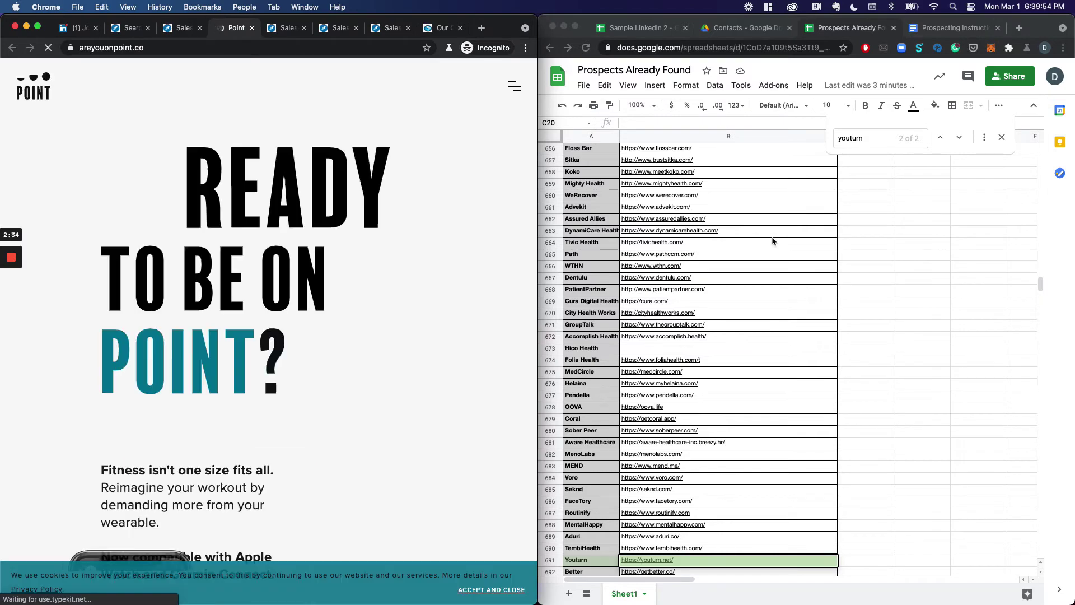
- Show the phrase list in the prospects spreadsheet and search the Point homepage for "care" and "support"
{"action": "scroll", "coordinate": [942, 229], "scroll_direction": "up", "scroll_amount": 10}
{"action": "left_click", "coordinate": [1040, 271]}
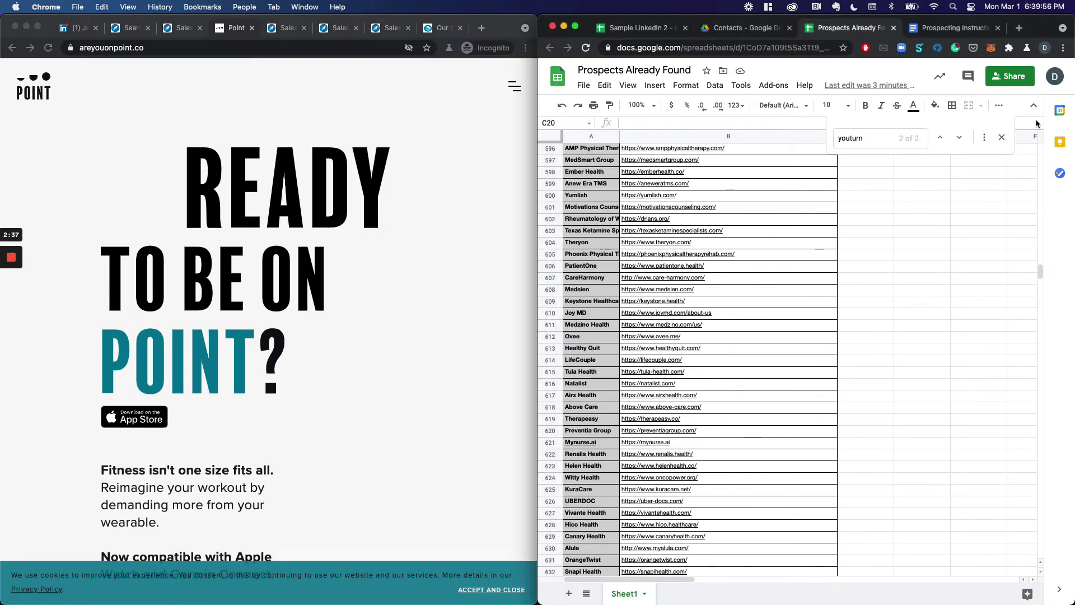
{"action": "scroll", "coordinate": [1038, 155], "scroll_direction": "up", "scroll_amount": 1}
{"action": "left_click_drag", "start_coordinate": [1042, 277], "coordinate": [1040, 136]}
{"action": "left_click", "coordinate": [396, 242]}
{"action": "scroll", "coordinate": [397, 242], "scroll_direction": "down", "scroll_amount": 2}
{"action": "key", "text": "super+f"}
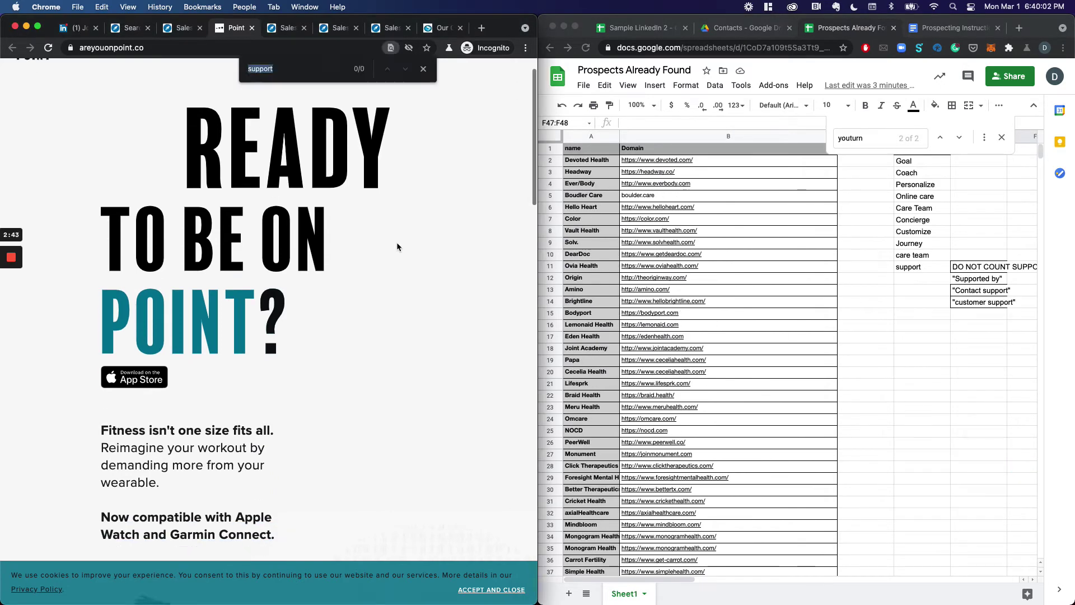
{"action": "type", "text": "care"}
{"action": "scroll", "coordinate": [397, 242], "scroll_direction": "down", "scroll_amount": 10}
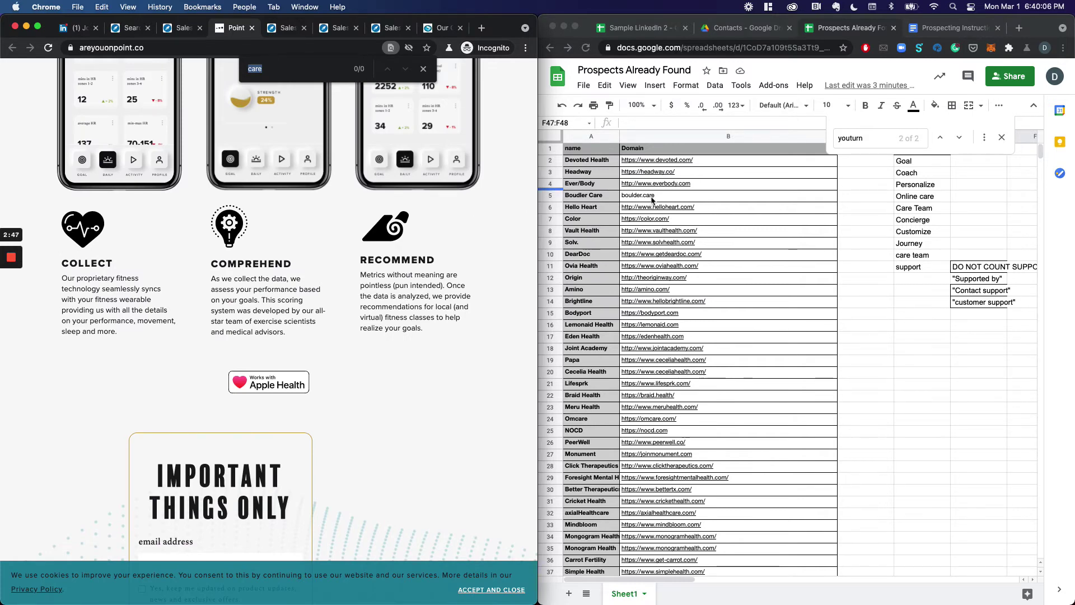
{"action": "type", "text": "support"}
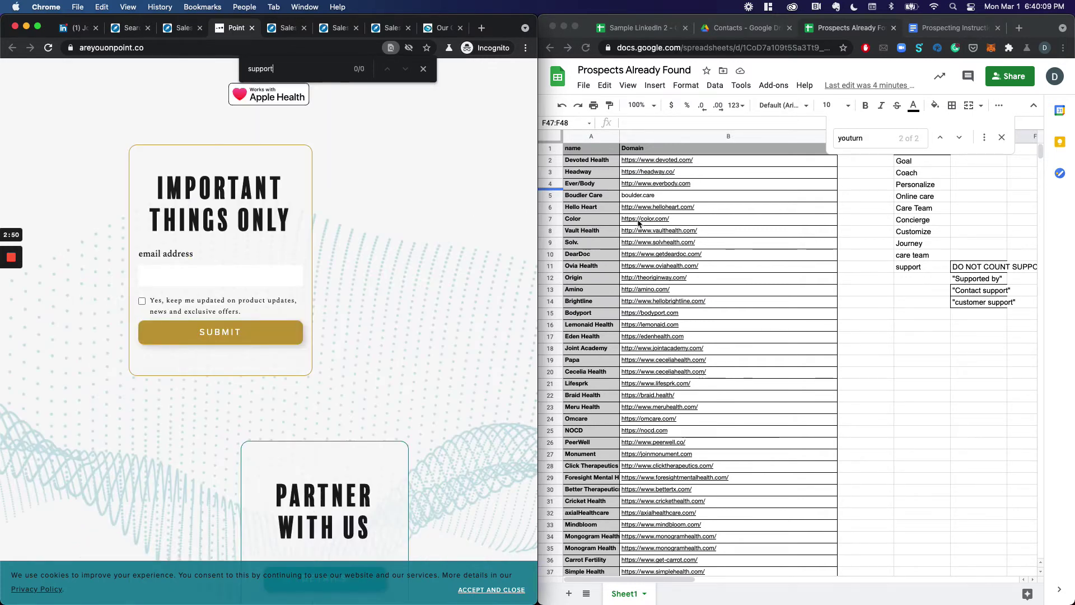
- Search the Point homepage for "goal", "coach" and "personal"
{"action": "key", "text": "super+a"}
{"action": "type", "text": "goal"}
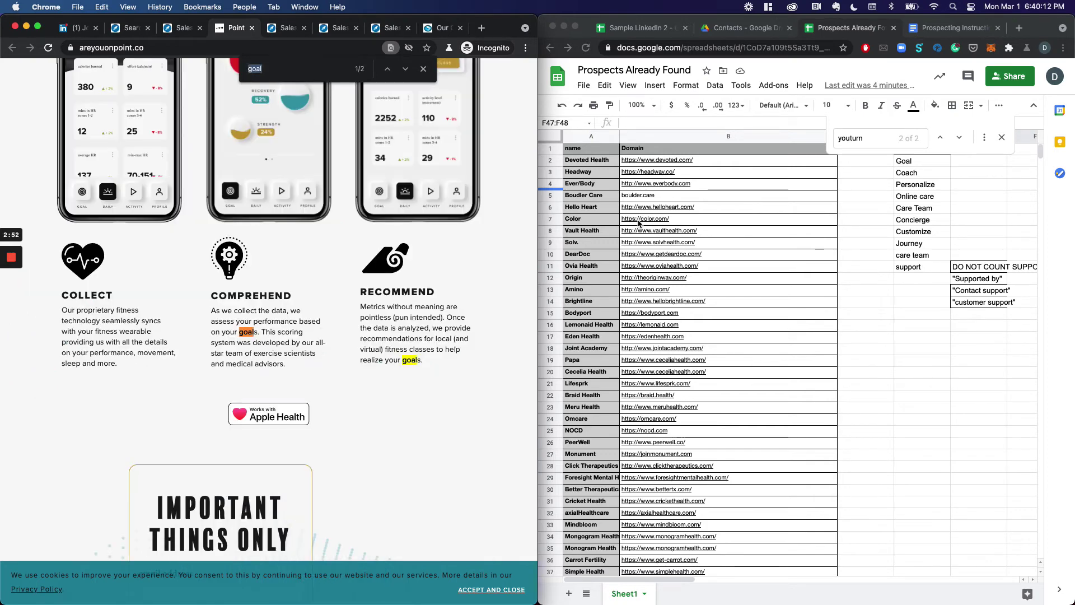
{"action": "type", "text": "coach"}
{"action": "key", "text": "super+a"}
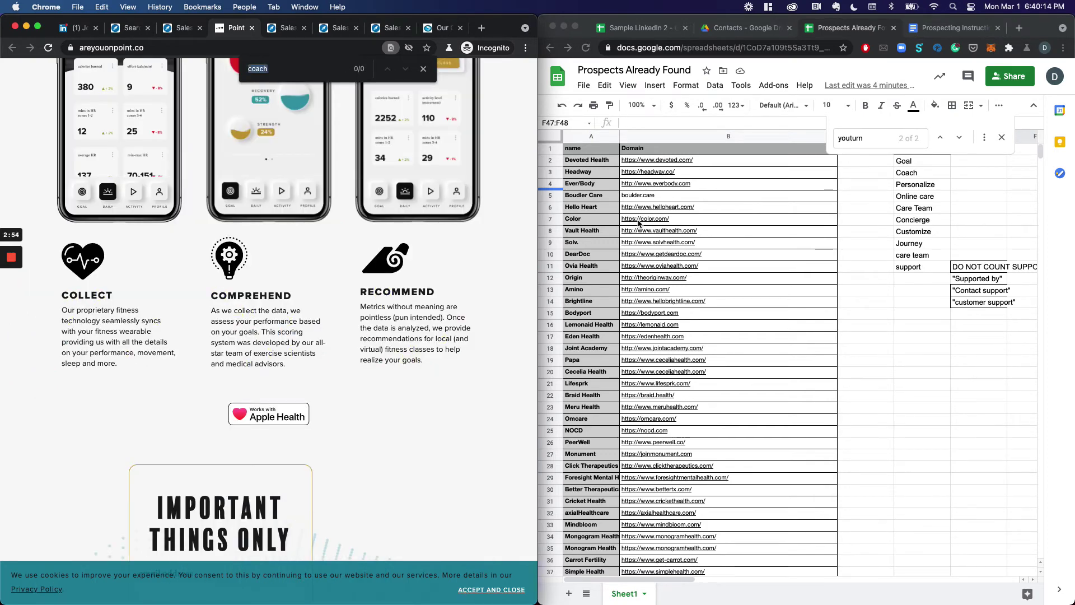
{"action": "type", "text": "personal"}
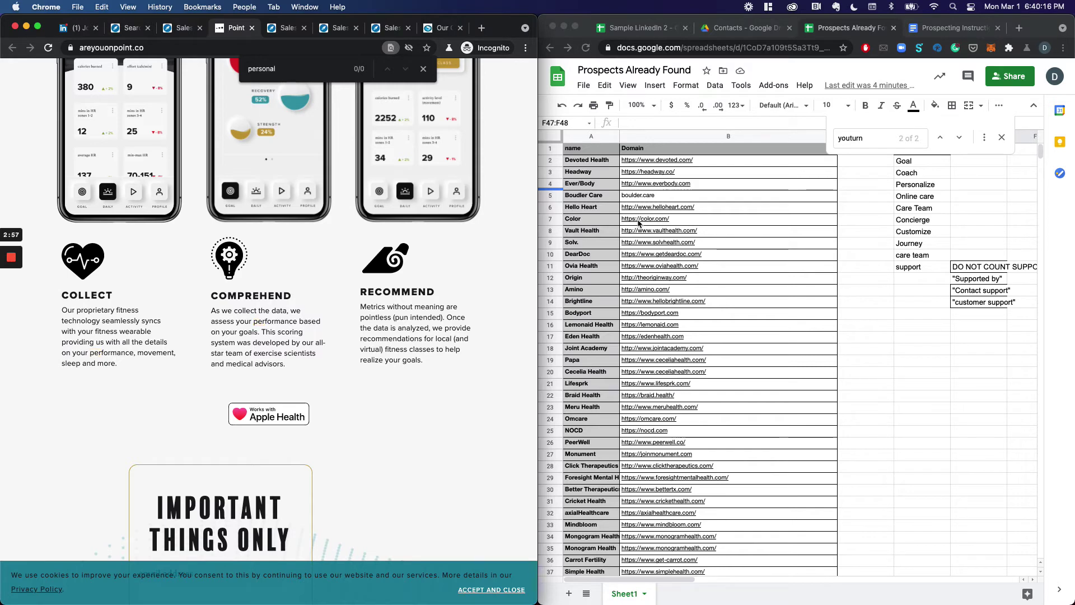
- Search the Point homepage for "care tea", "concier" and "customiz"
{"action": "key", "text": "super+a"}
{"action": "type", "text": "care tea"}
{"action": "key", "text": "super+a"}
{"action": "type", "text": "concier"}
{"action": "key", "text": "super+a"}
{"action": "type", "text": "customiz"}
- Search the Point homepage for "j", "care team" and "support" to finish the phrase list
{"action": "key", "text": "super+a"}
{"action": "type", "text": "j"}
{"action": "key", "text": "super+a"}
{"action": "type", "text": "ca"}
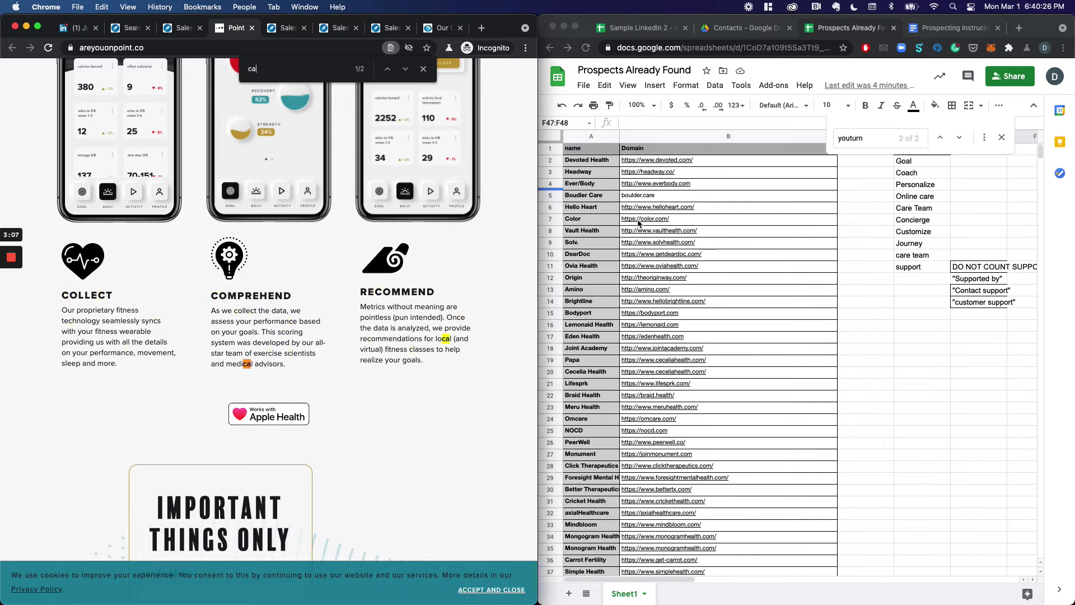
{"action": "type", "text": "re team"}
{"action": "key", "text": "super+a"}
{"action": "type", "text": "support"}
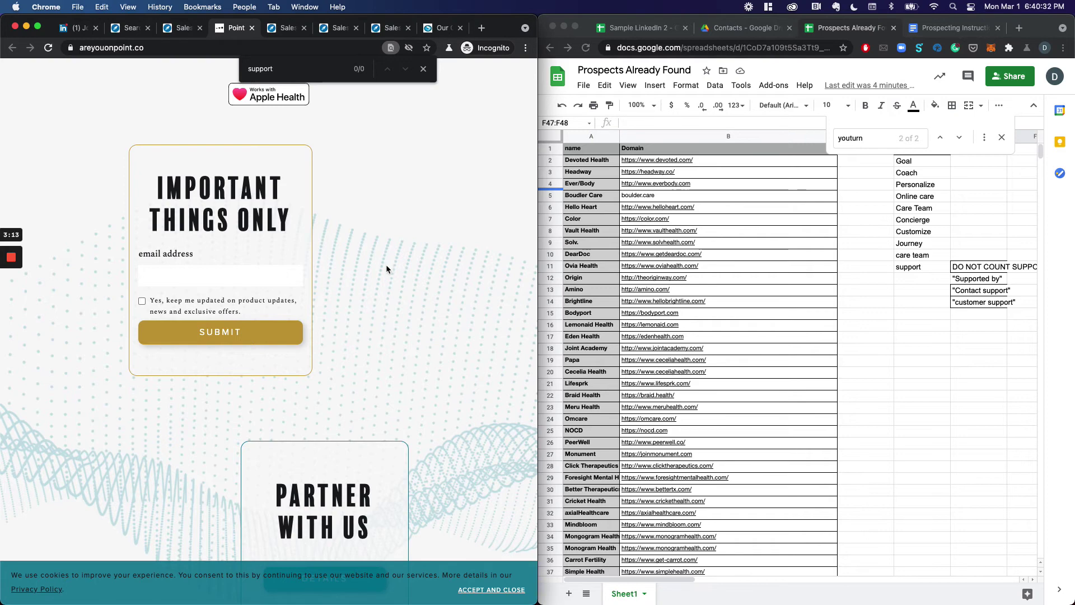
- Close the Point website and its company page, and open the Visana Health website from Sales Navigator
{"action": "key", "text": "super+w"}
{"action": "left_click", "coordinate": [226, 28]}
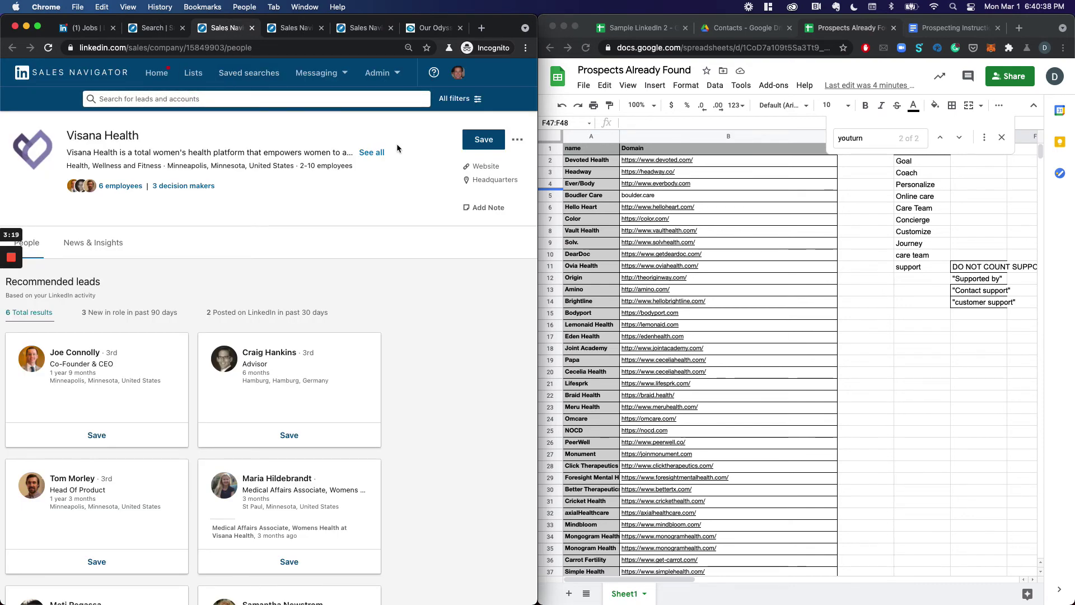
{"action": "left_click", "coordinate": [485, 166]}
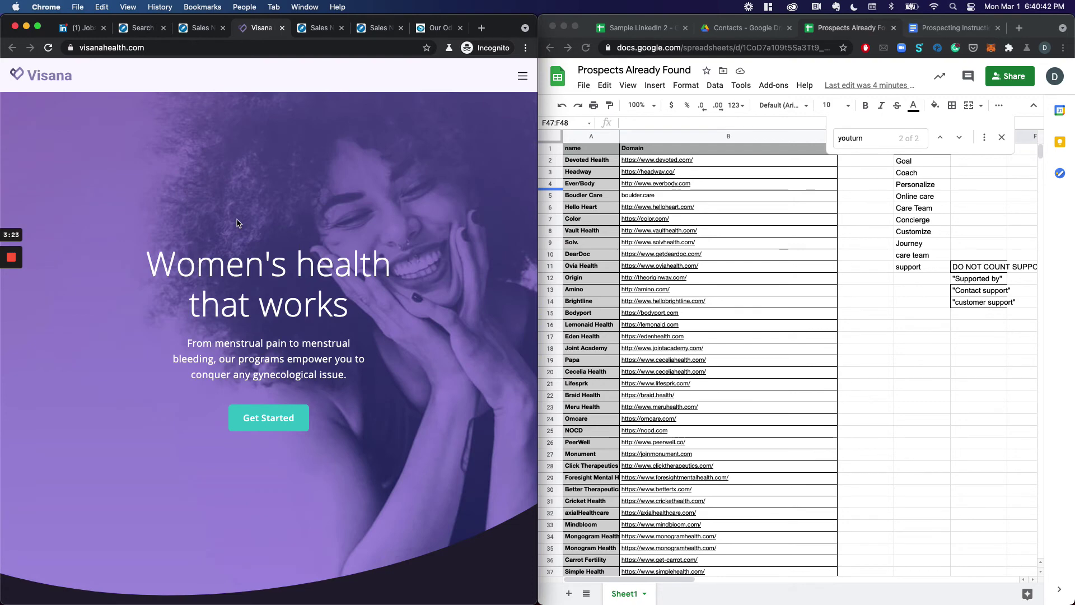
- Search the Visana homepage for "goal", "coach" and "persona"
{"action": "key", "text": "super+f"}
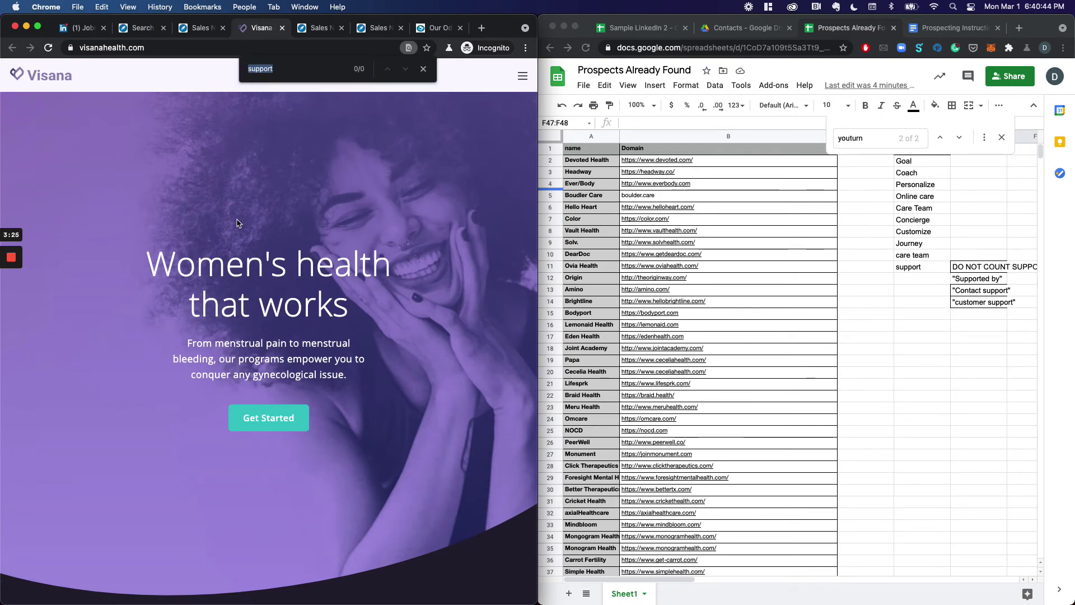
{"action": "type", "text": "goal"}
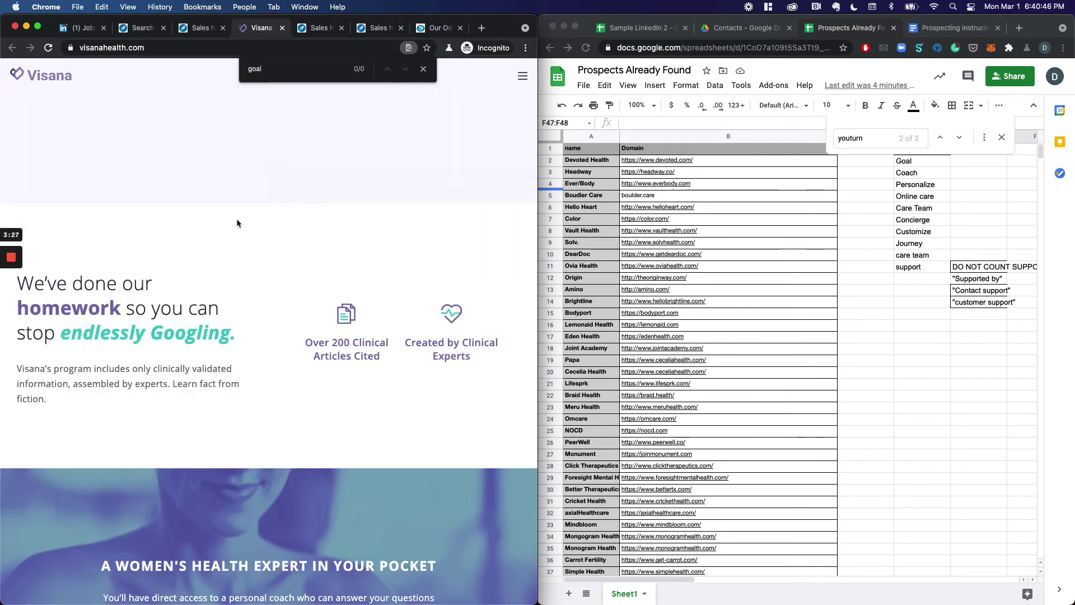
{"action": "key", "text": "BackSpace"}
{"action": "key", "text": "BackSpace"}
{"action": "key", "text": "BackSpace"}
{"action": "key", "text": "BackSpace"}
{"action": "type", "text": "coach"}
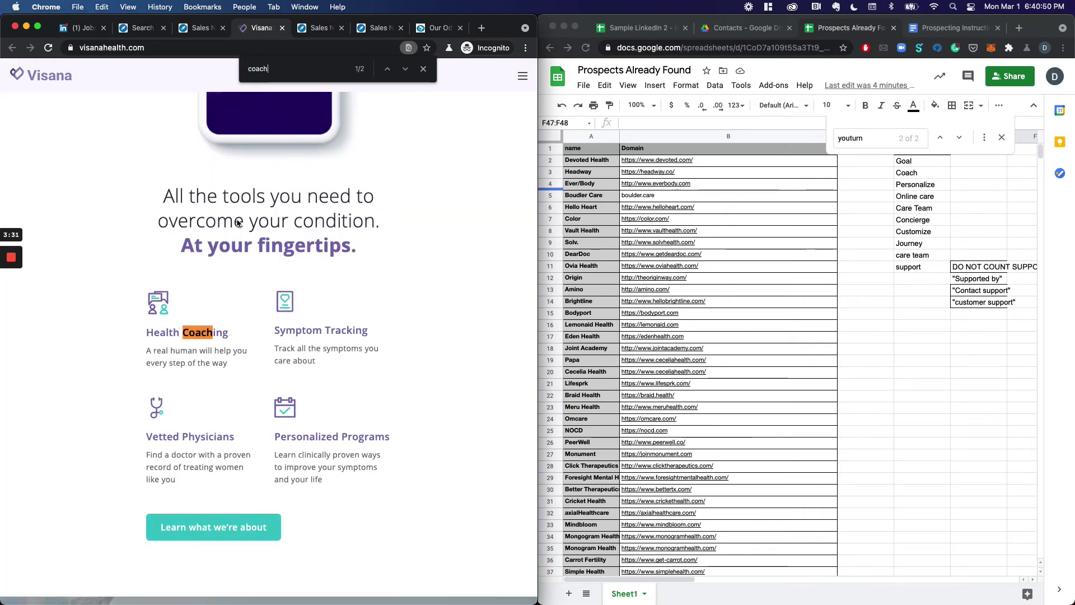
{"action": "key", "text": "super+a"}
{"action": "type", "text": "persona"}
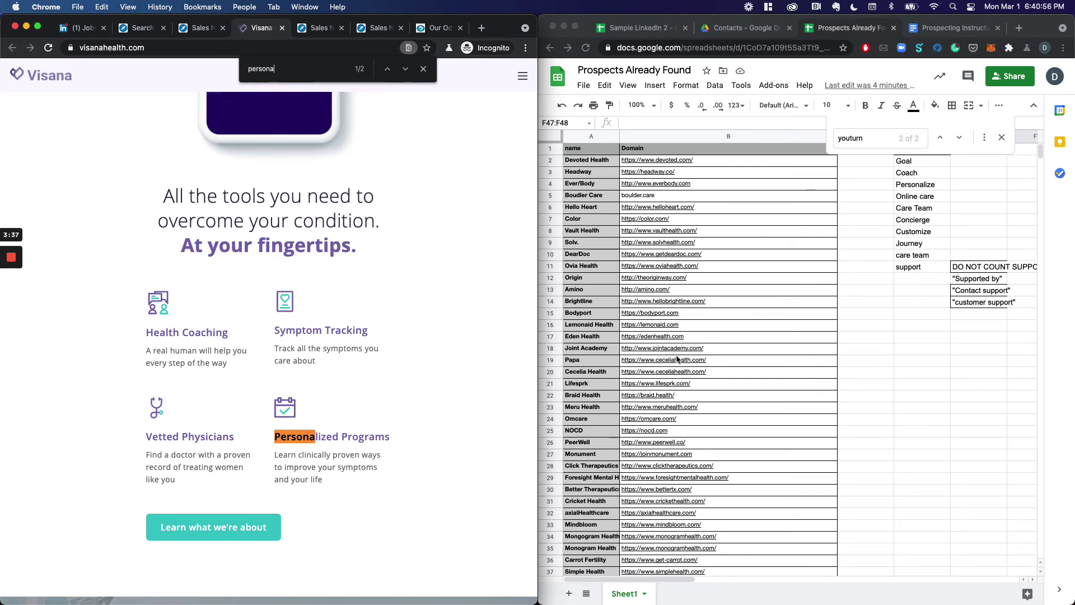
- Switch to the Prospects Already Found spreadsheet and search it for "visana health"
{"action": "scroll", "coordinate": [677, 360], "scroll_direction": "down", "scroll_amount": 1}
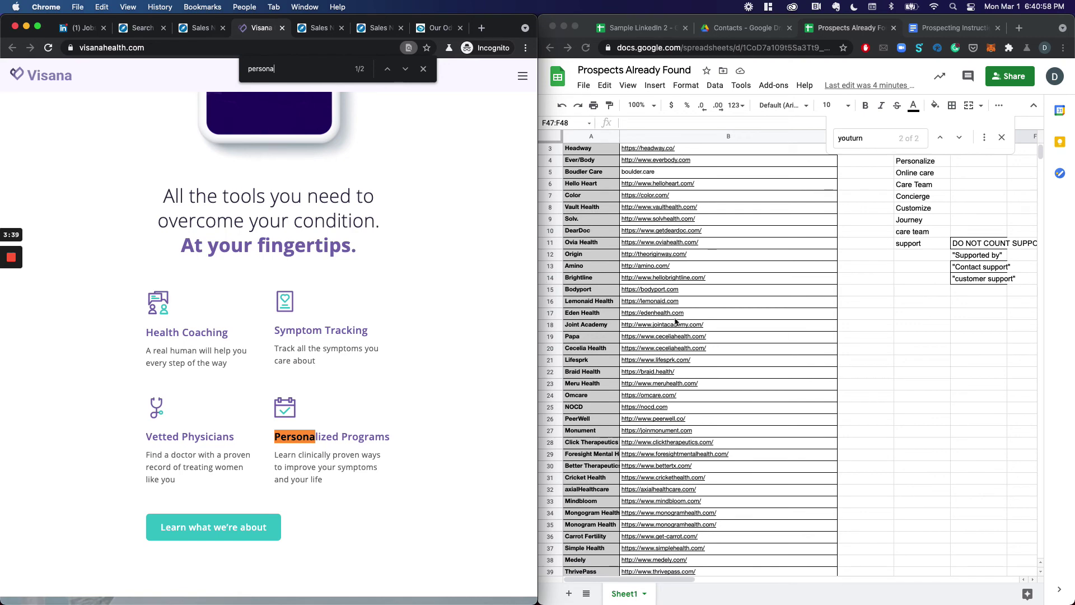
{"action": "left_click", "coordinate": [582, 336]}
{"action": "left_click", "coordinate": [582, 336]}
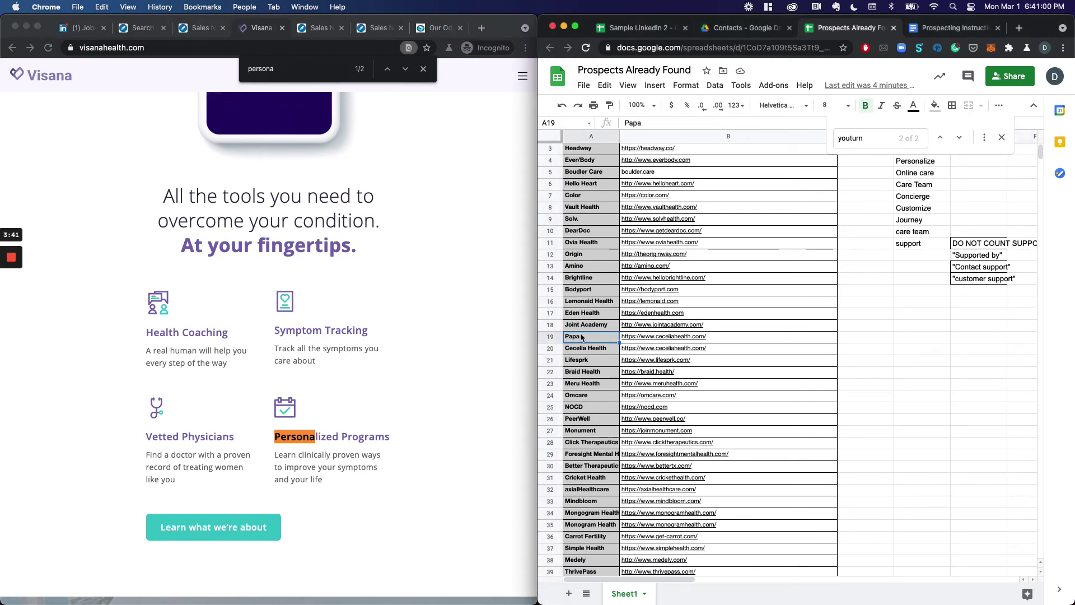
{"action": "key", "text": "super+f"}
{"action": "type", "text": "pero"}
{"action": "key", "text": "BackSpace"}
{"action": "key", "text": "BackSpace"}
{"action": "key", "text": "BackSpace"}
{"action": "key", "text": "BackSpace"}
{"action": "type", "text": "visana"}
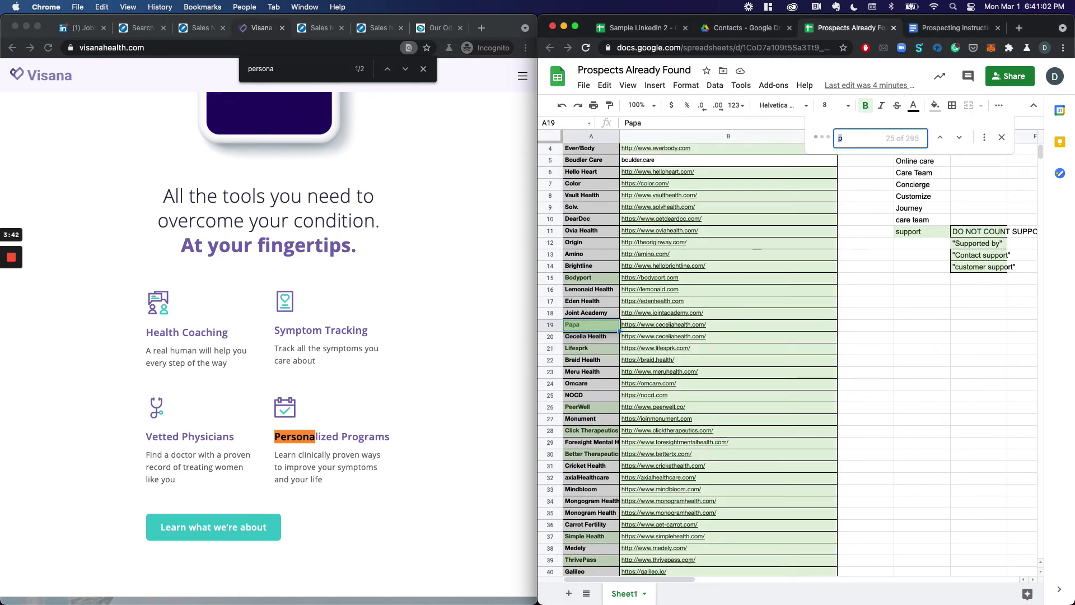
{"action": "type", "text": " health"}
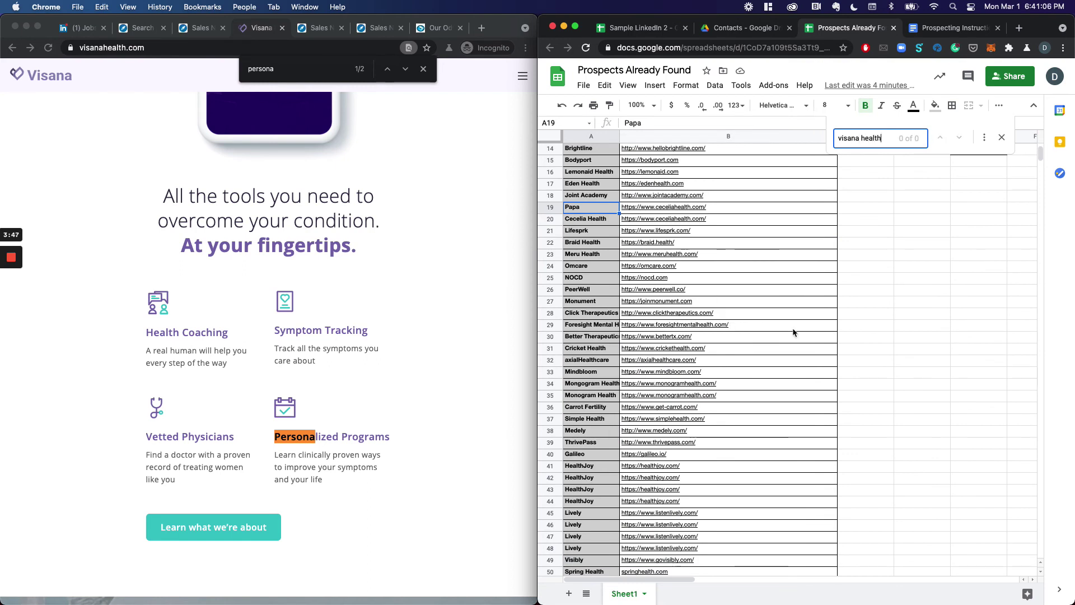
- Enter "Visana Health" as a new prospect name in cell A977, below the PreConception row
{"action": "scroll", "coordinate": [920, 359], "scroll_direction": "down", "scroll_amount": 1}
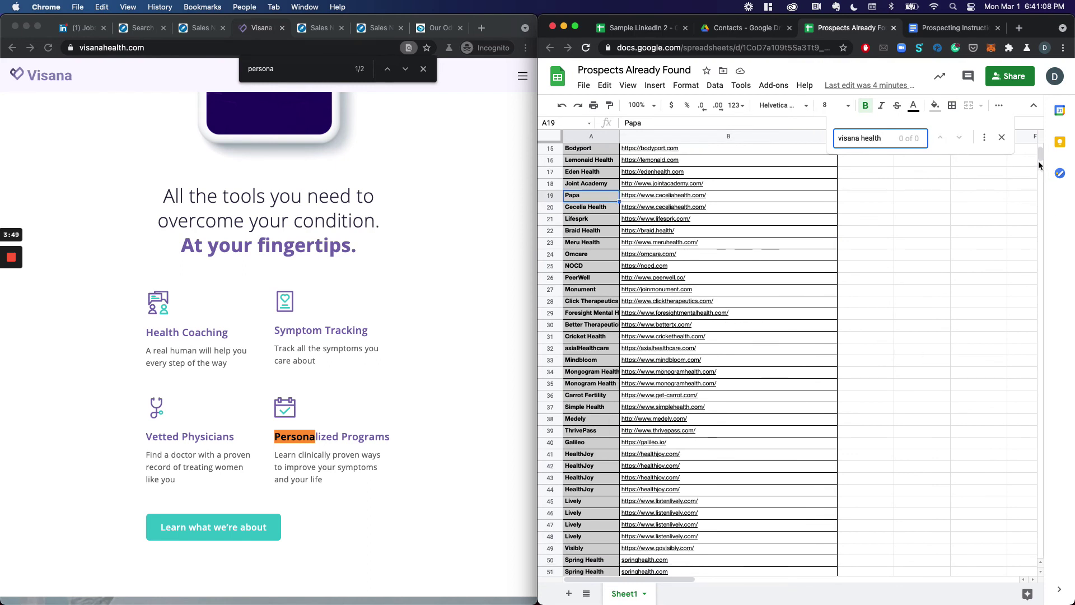
{"action": "left_click_drag", "start_coordinate": [1039, 159], "coordinate": [1048, 354]}
{"action": "left_click", "coordinate": [573, 247]}
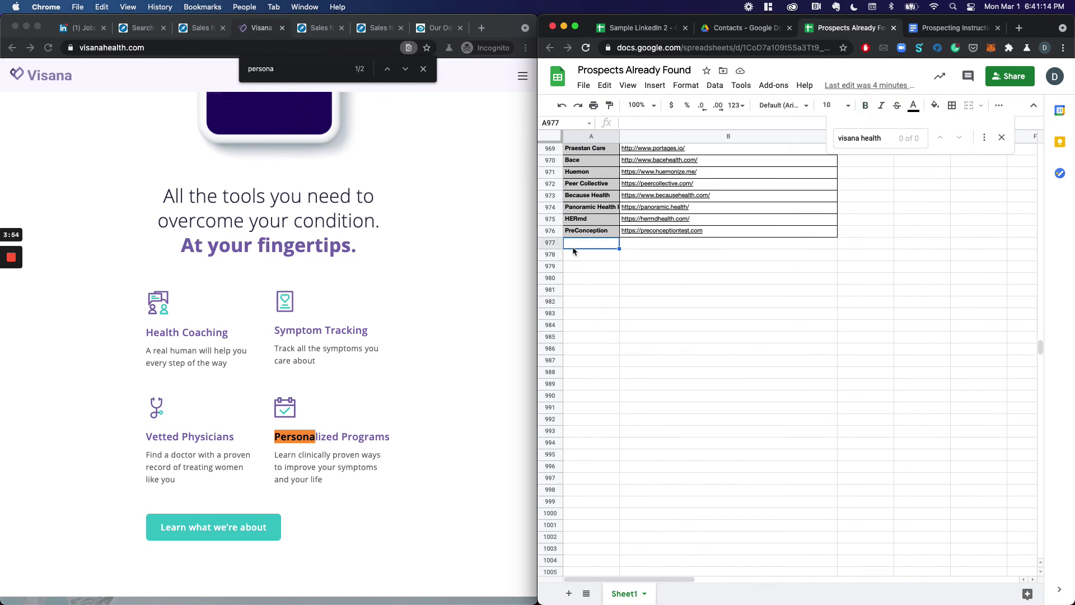
{"action": "type", "text": "Visana Health"}
{"action": "left_click", "coordinate": [174, 51]}
{"action": "key", "text": "super+c"}
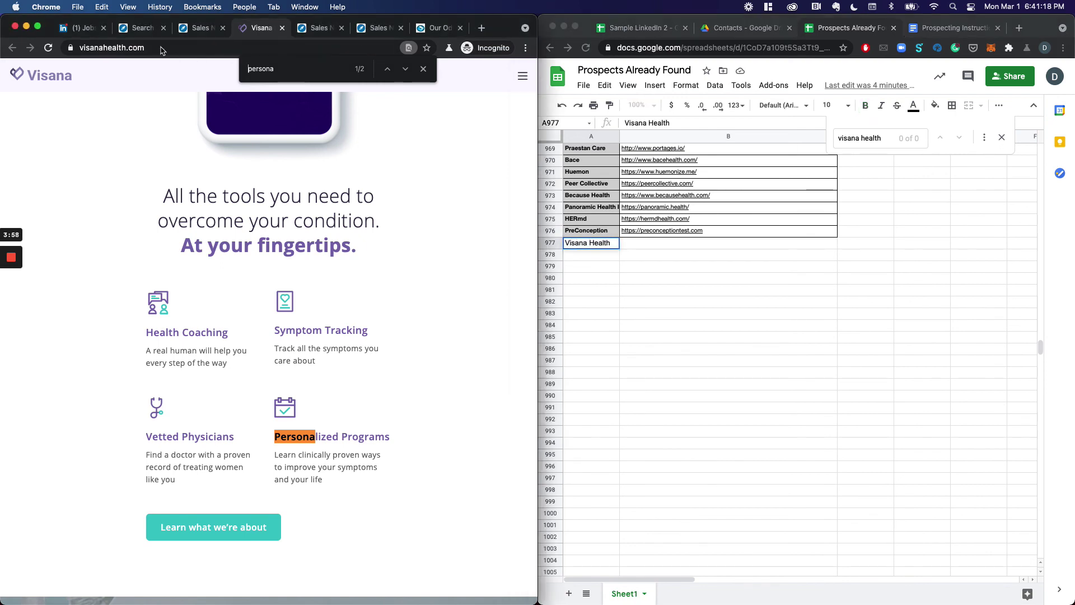
{"action": "left_click", "coordinate": [653, 243]}
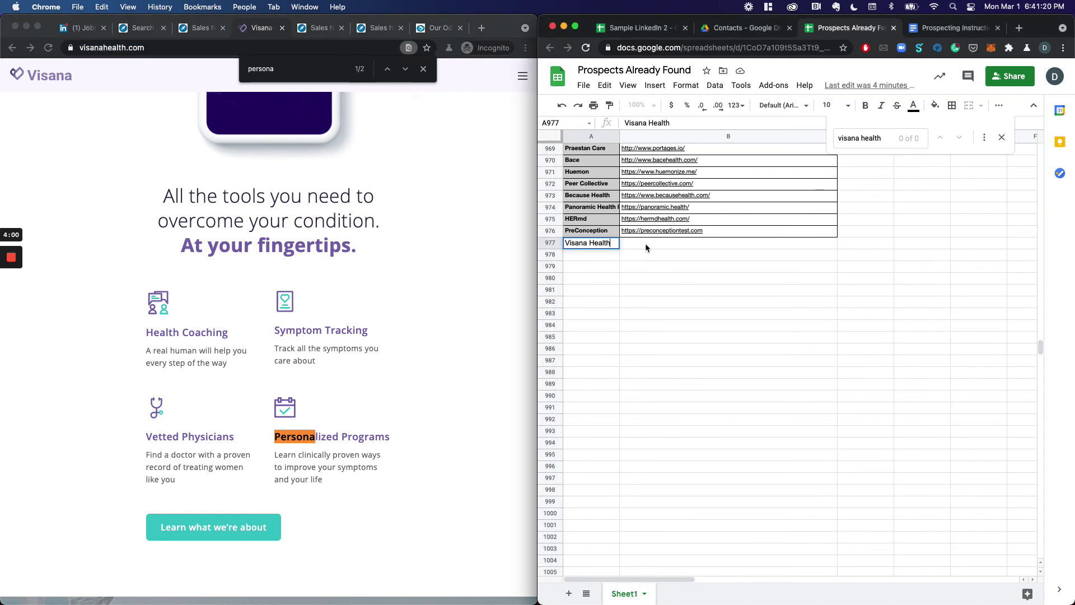
{"action": "left_click", "coordinate": [646, 243]}
{"action": "key", "text": "super+v"}
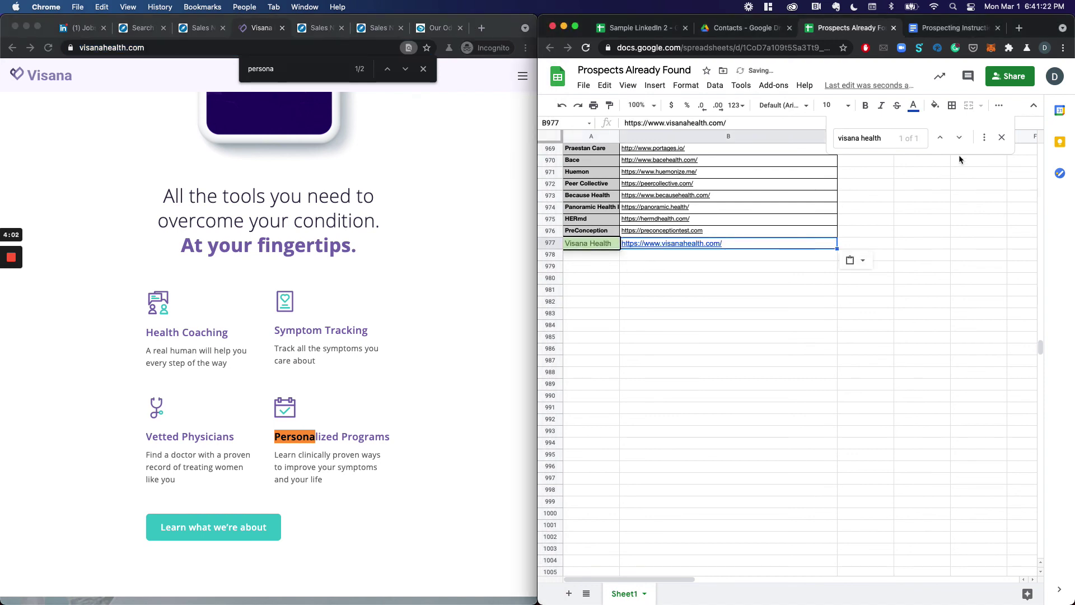
- End the text search in the prospects spreadsheet and return to the Visana website
{"action": "left_click", "coordinate": [1002, 137]}
{"action": "left_click", "coordinate": [584, 267]}
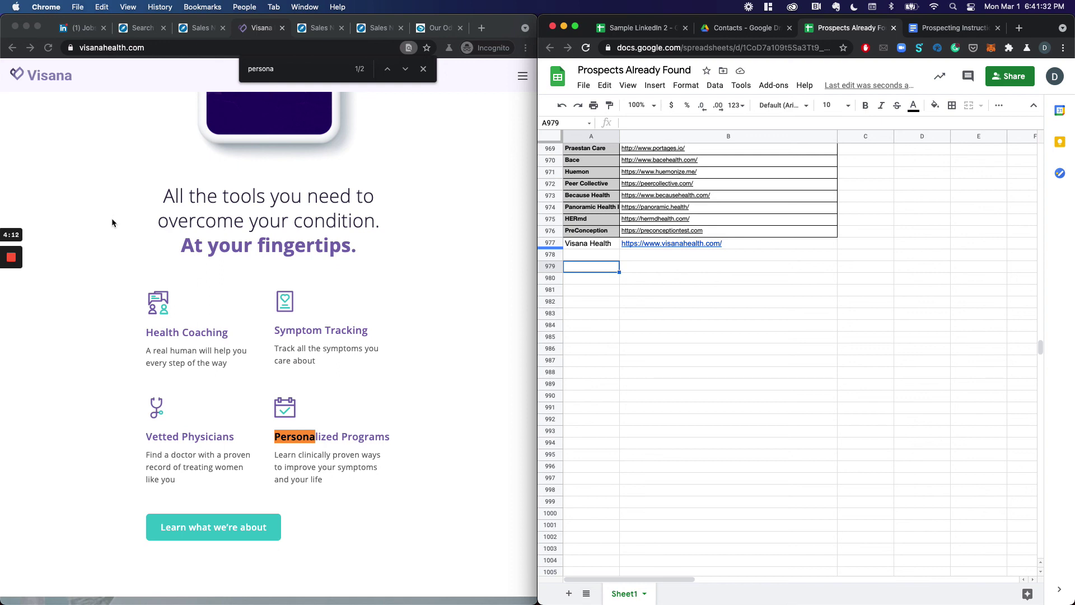
{"action": "left_click", "coordinate": [43, 246]}
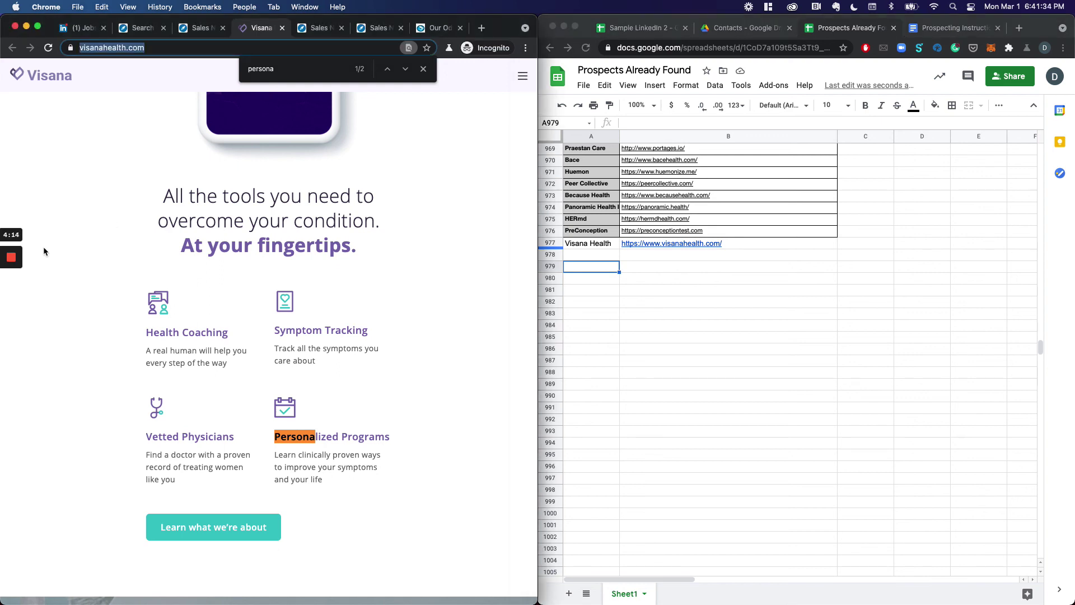